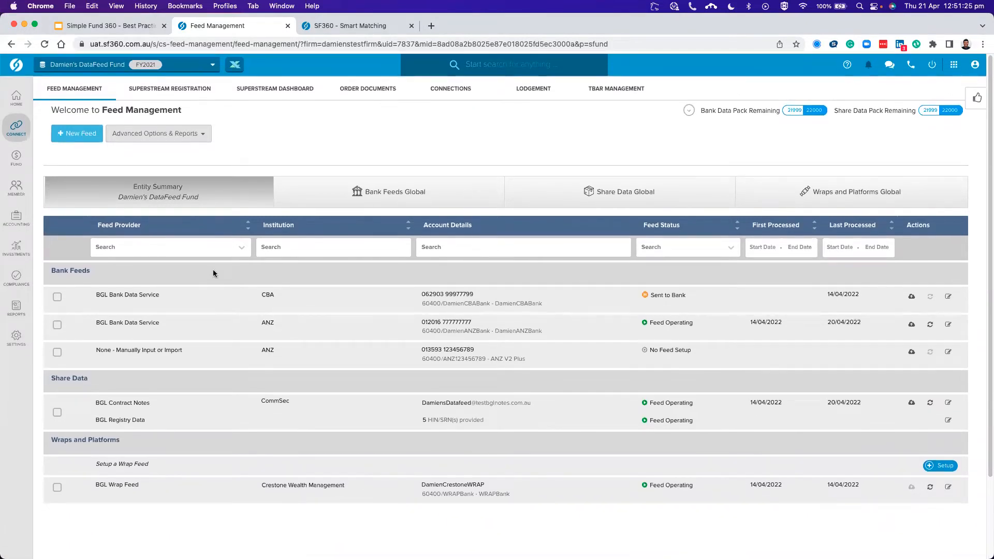
Step: Open Feed Management and review the selected fund's bank, share data and wrap feeds in the entity summary
mouse_move(24, 136)
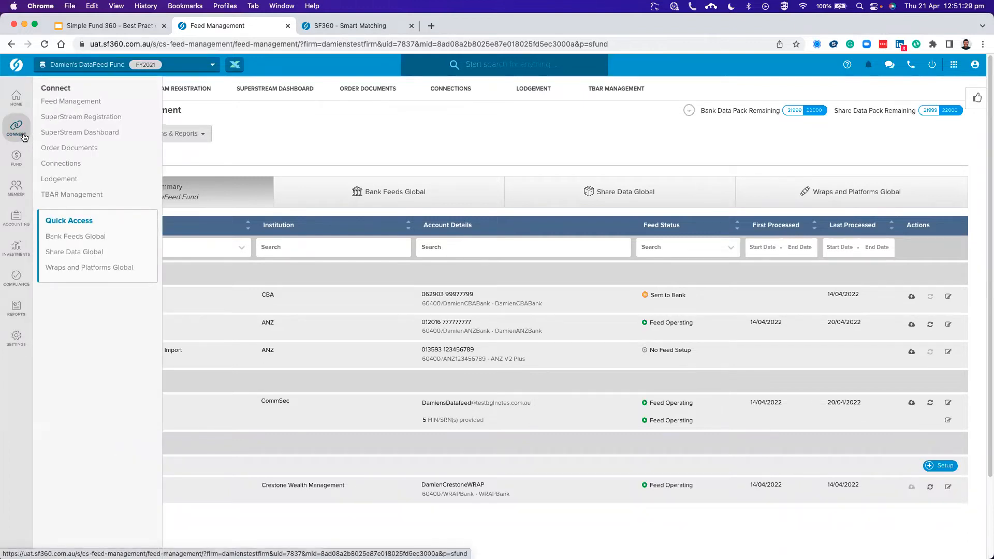
click(74, 106)
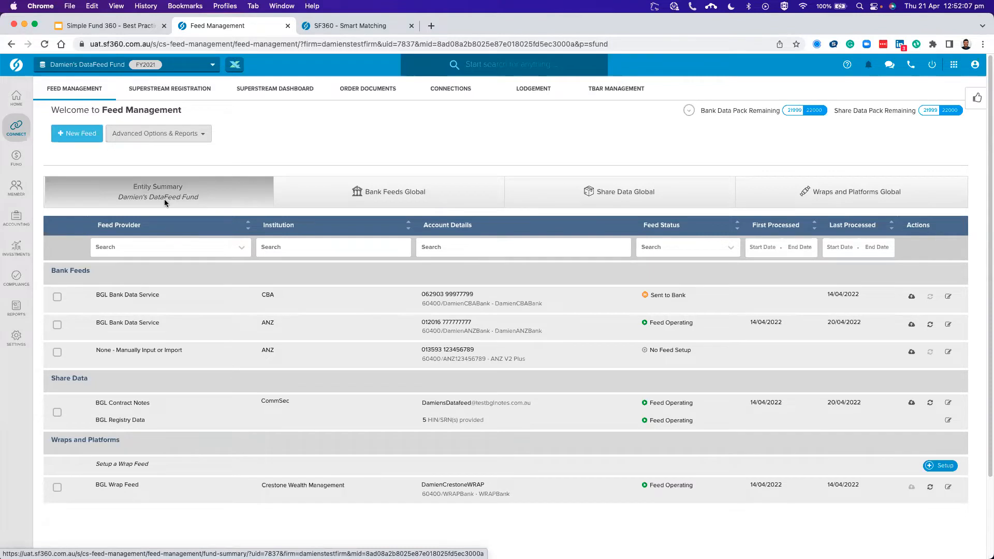
scroll(170, 234, down, 2)
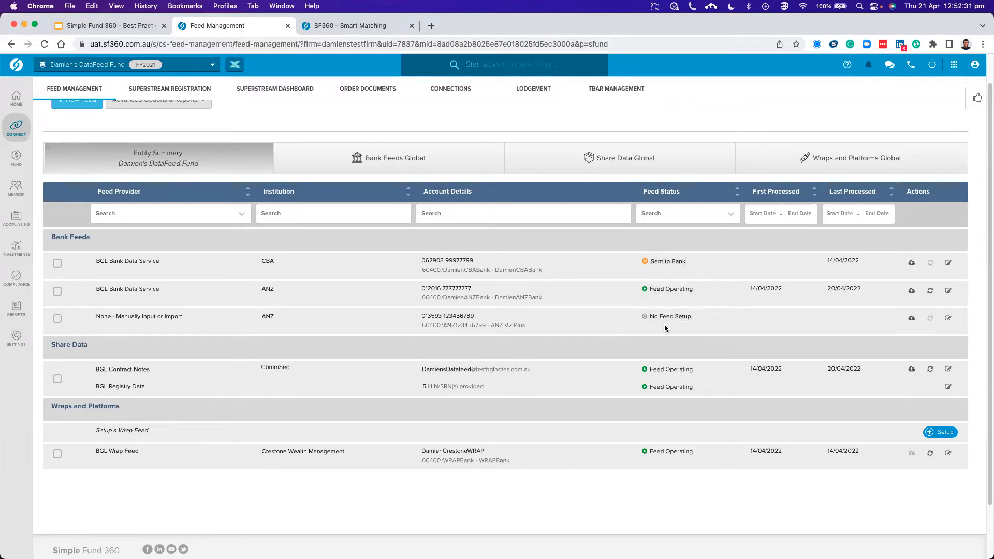
scroll(665, 326, up, 2)
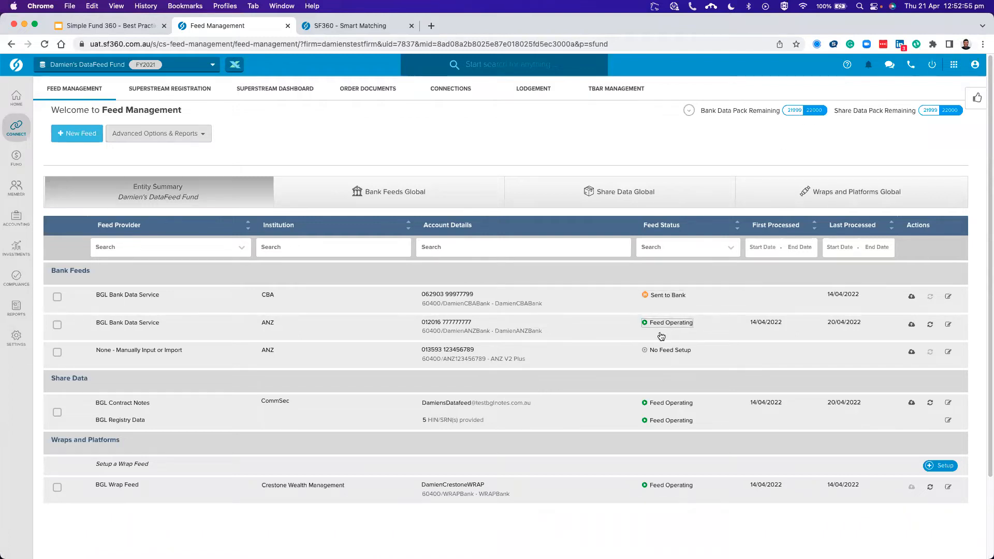
Step: Check the data pack usage breakdown and the available advanced options and reports
click(689, 111)
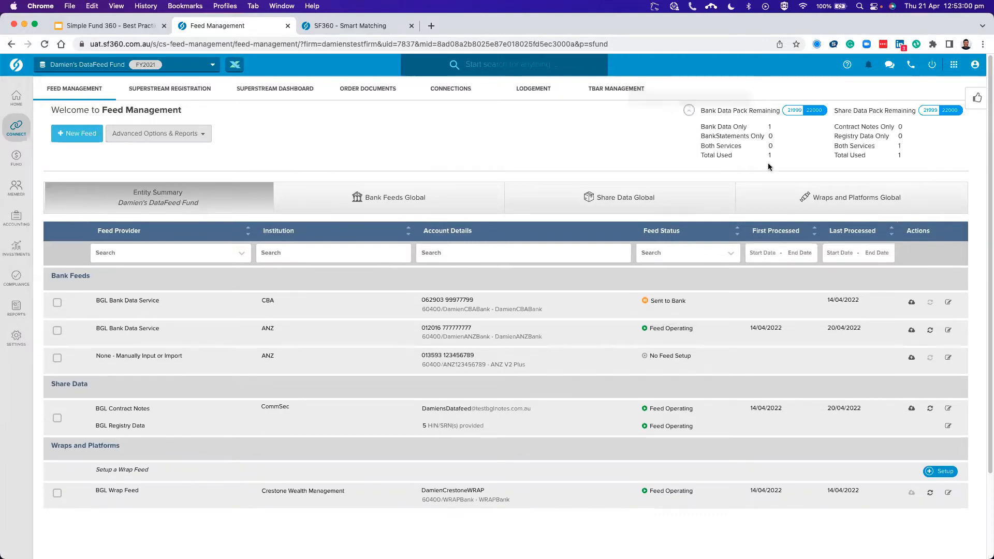
click(691, 110)
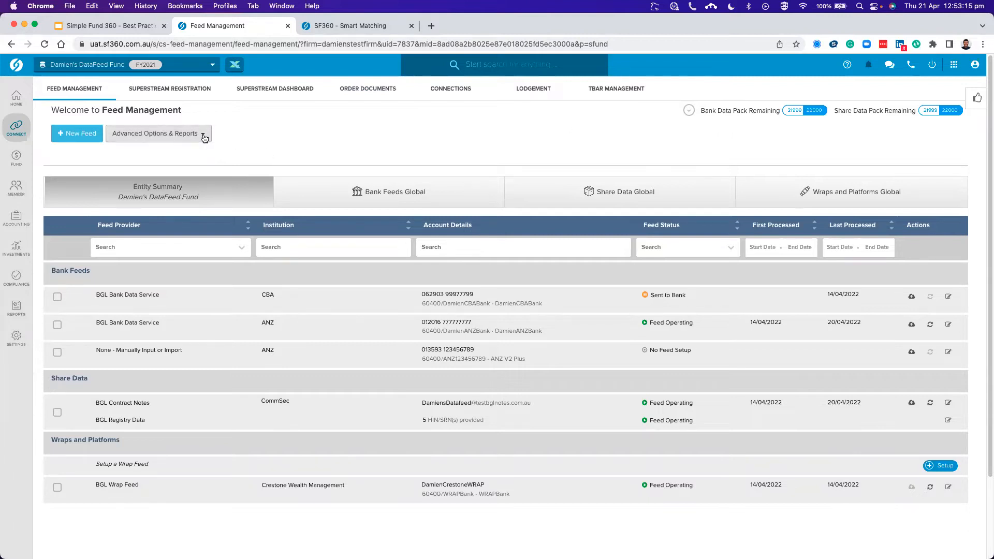
click(204, 137)
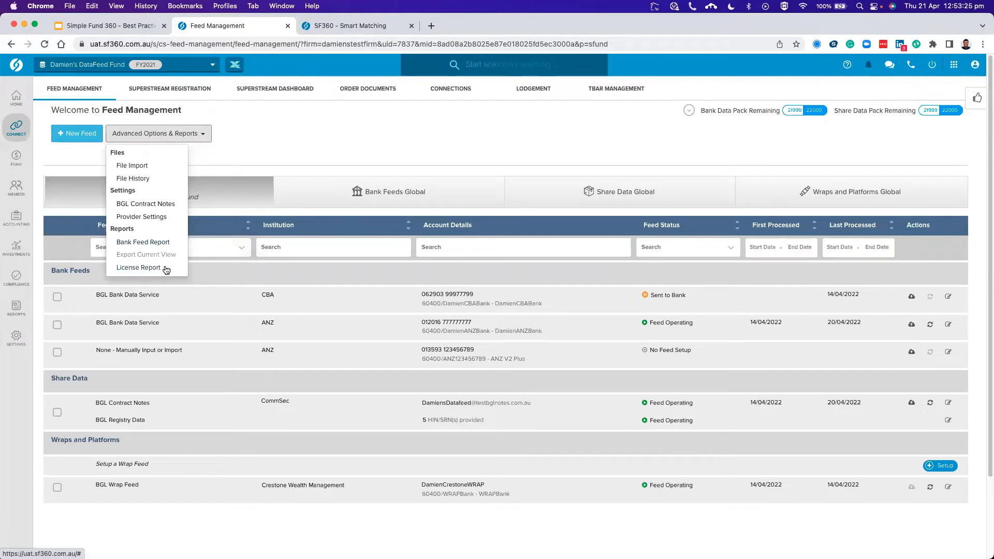
click(260, 164)
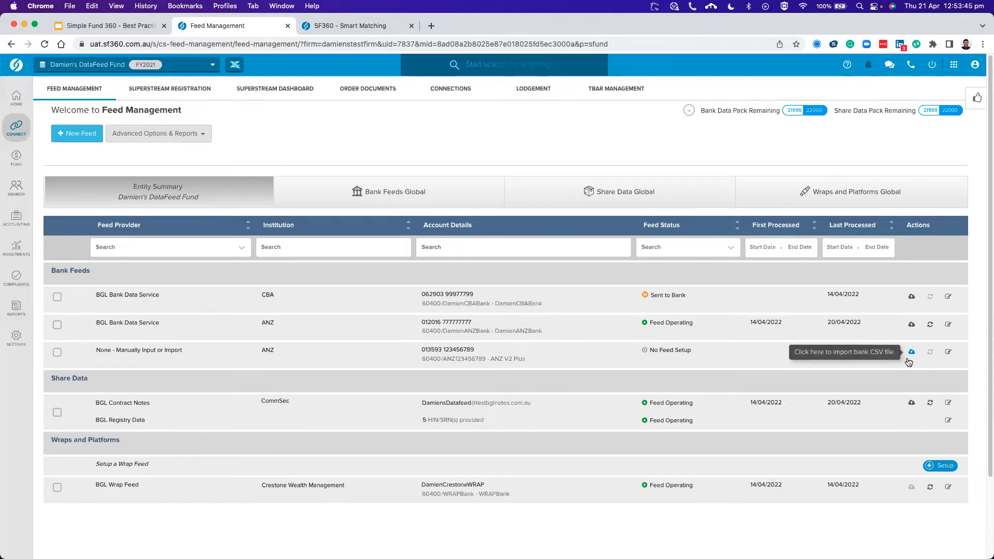
Step: Edit the ANZ V2 Plus feed to use BGL Bank Data Service as its provider and print the authority form
click(949, 355)
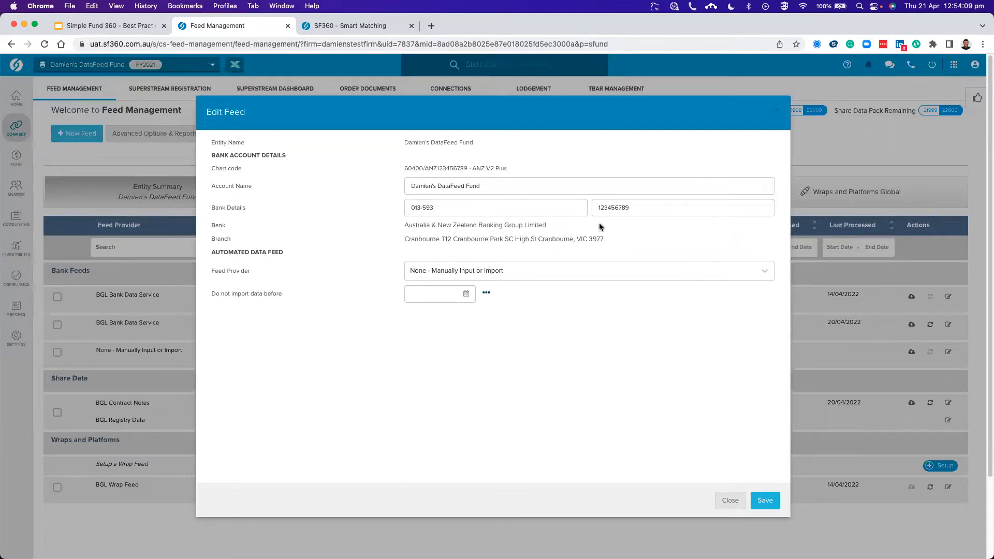
click(418, 270)
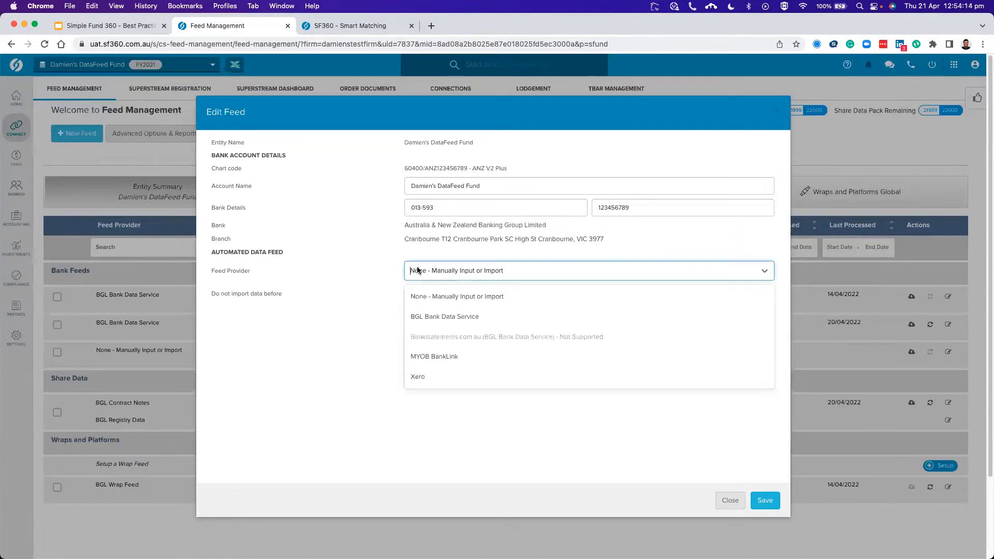
click(455, 317)
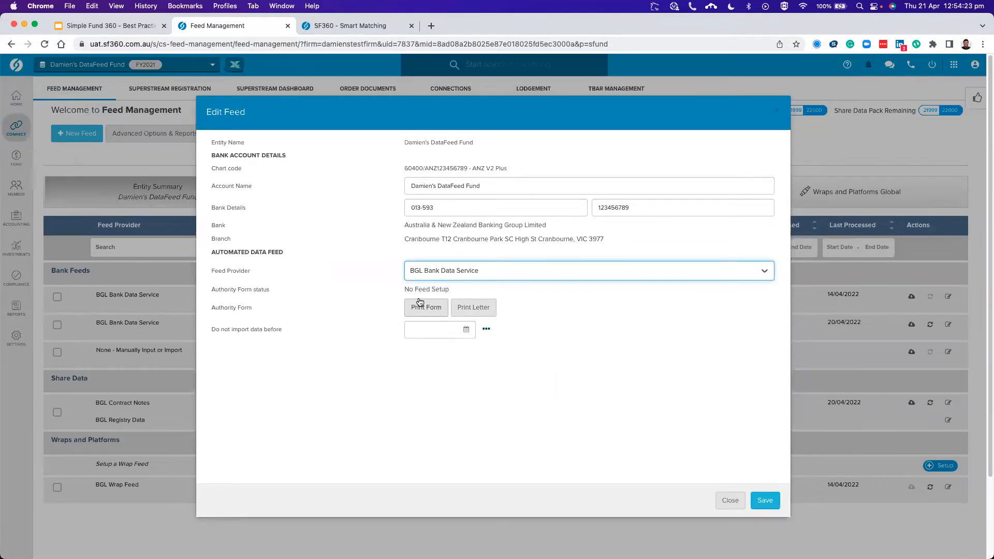
click(399, 302)
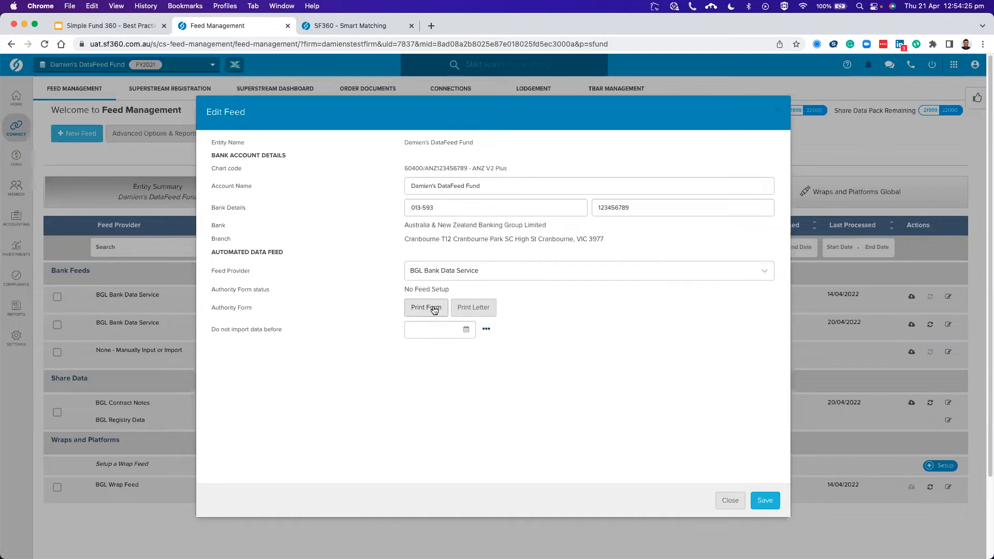
click(434, 309)
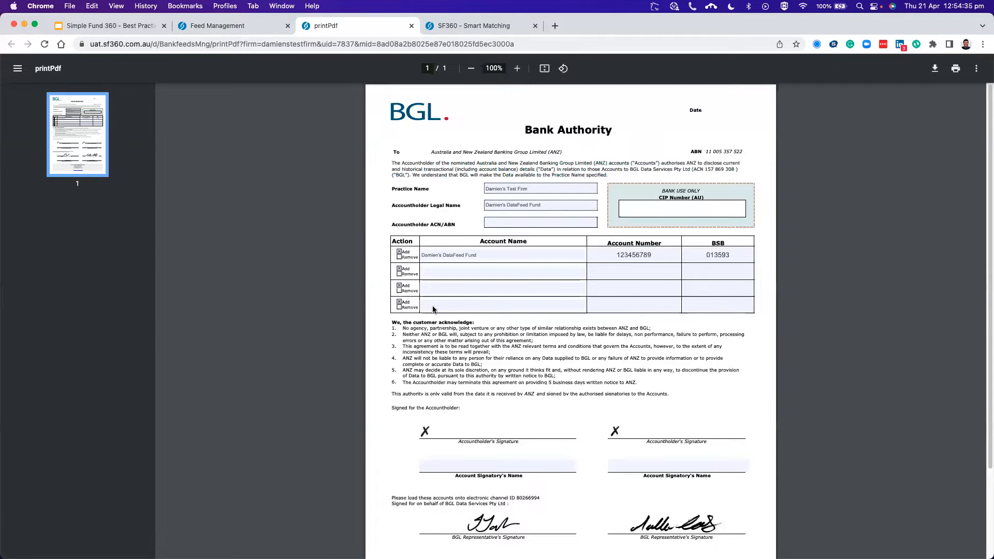
Step: Review the bank authority form's account details, signature fields and return instructions, and close the form
scroll(503, 470, down, 2)
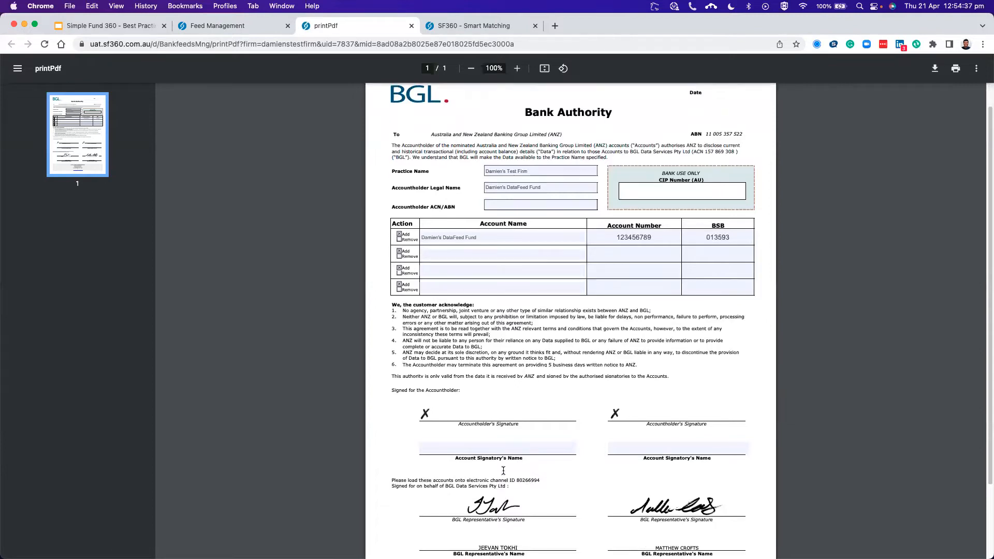
scroll(503, 470, down, 3)
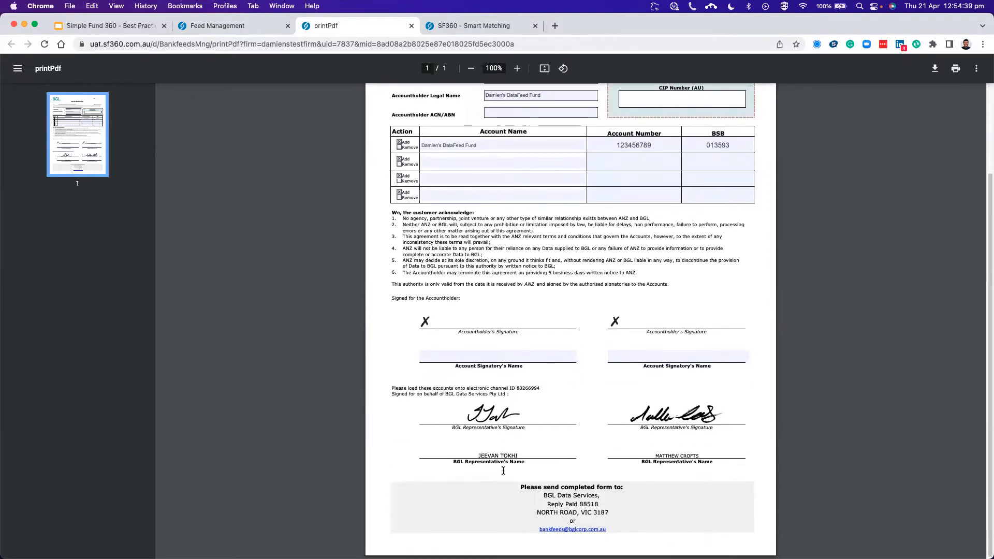
scroll(504, 470, up, 4)
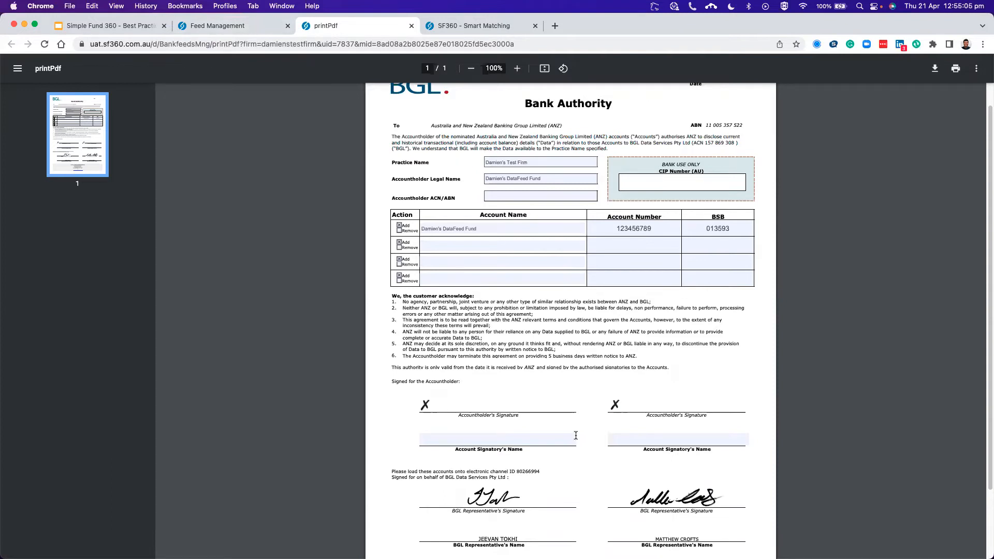
scroll(647, 352, up, 1)
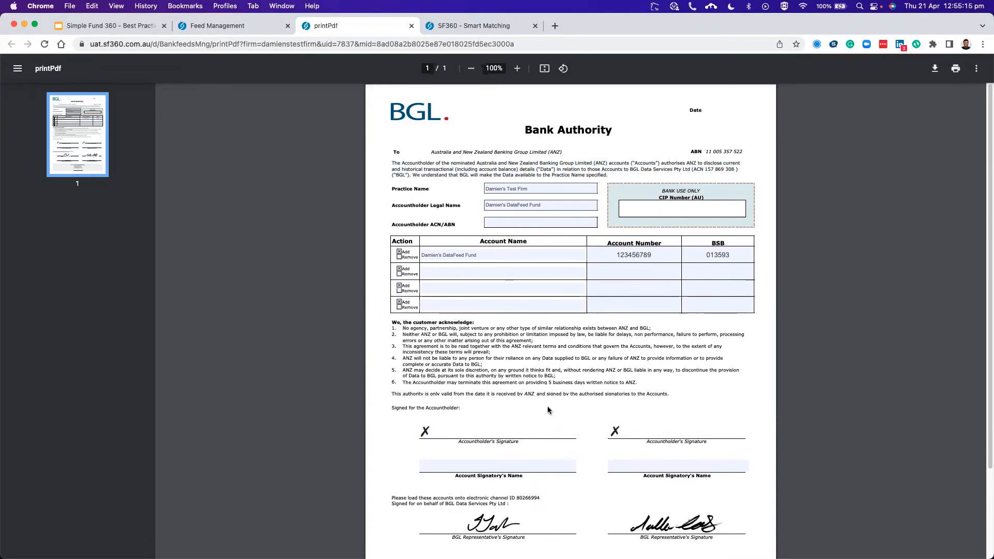
click(412, 26)
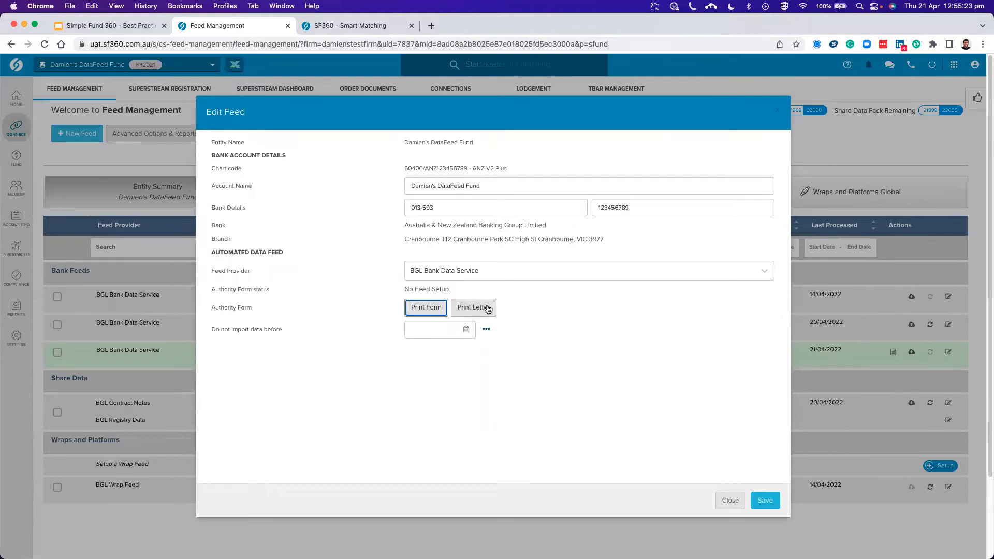
Step: Print the client letter for the ANZ V2 Plus feed, read through its signing instructions and close it
click(487, 309)
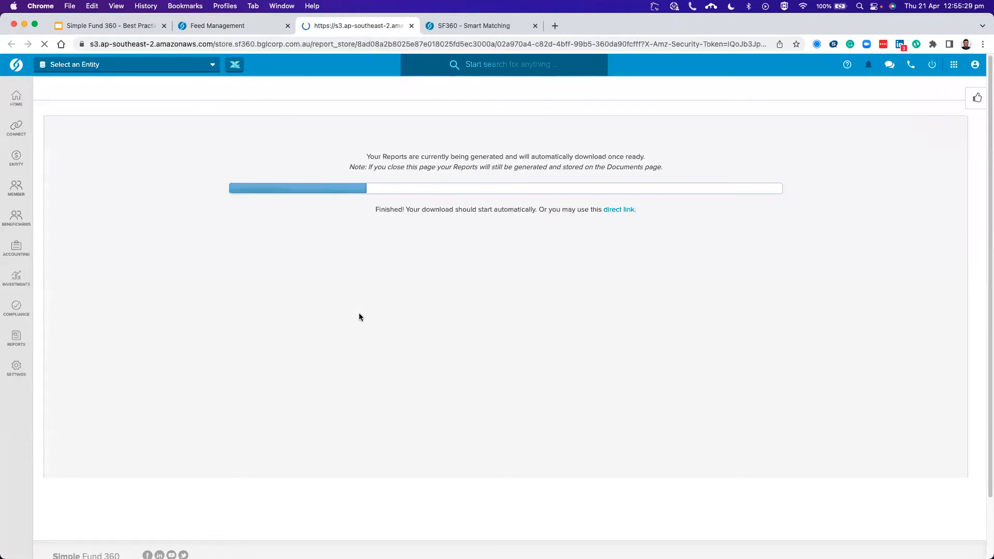
scroll(510, 308, down, 5)
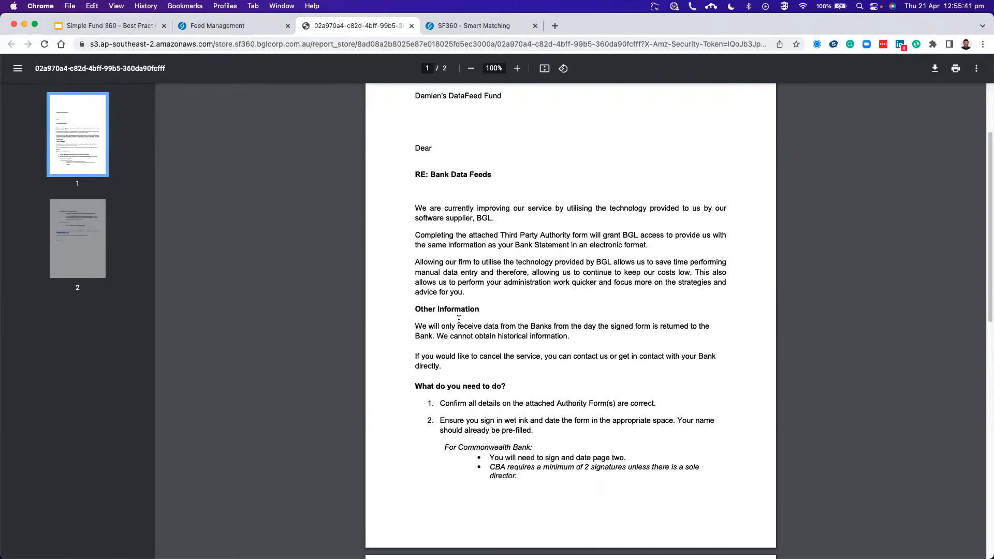
scroll(458, 319, down, 5)
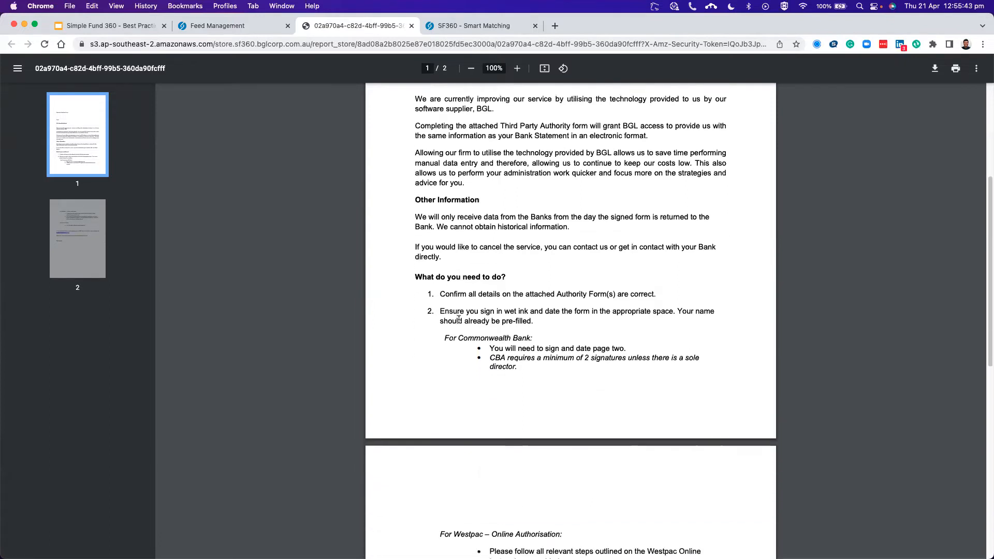
scroll(459, 320, down, 5)
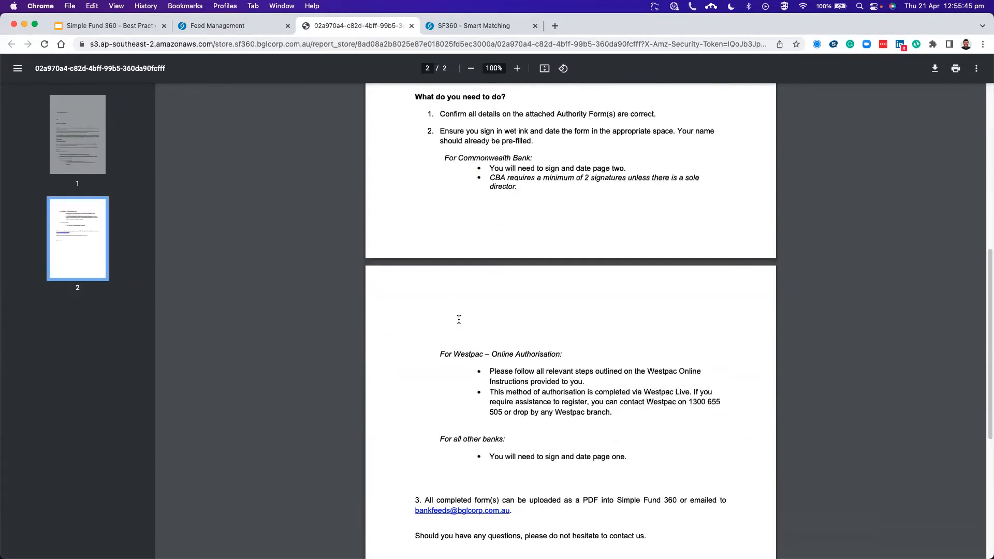
scroll(459, 320, down, 3)
scroll(459, 319, up, 10)
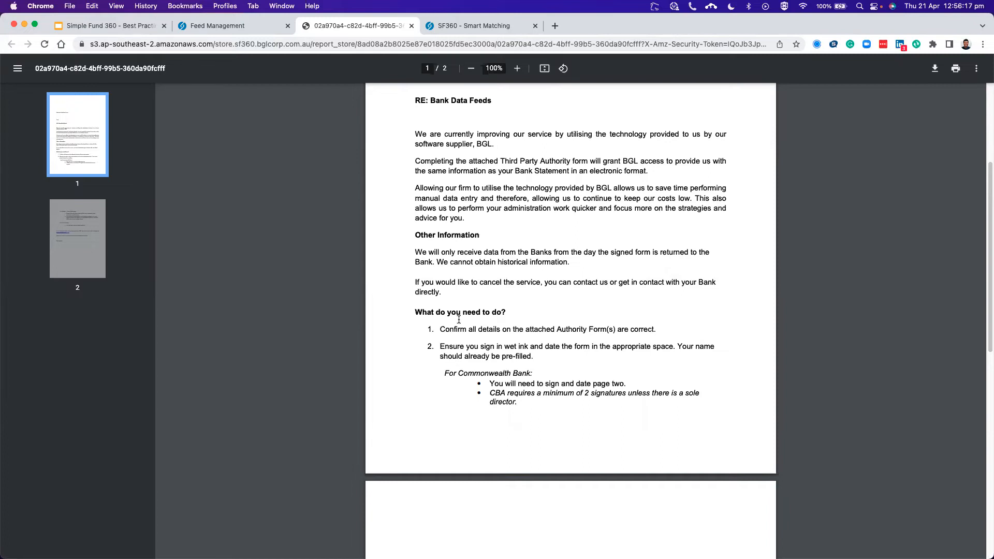
scroll(459, 320, down, 2)
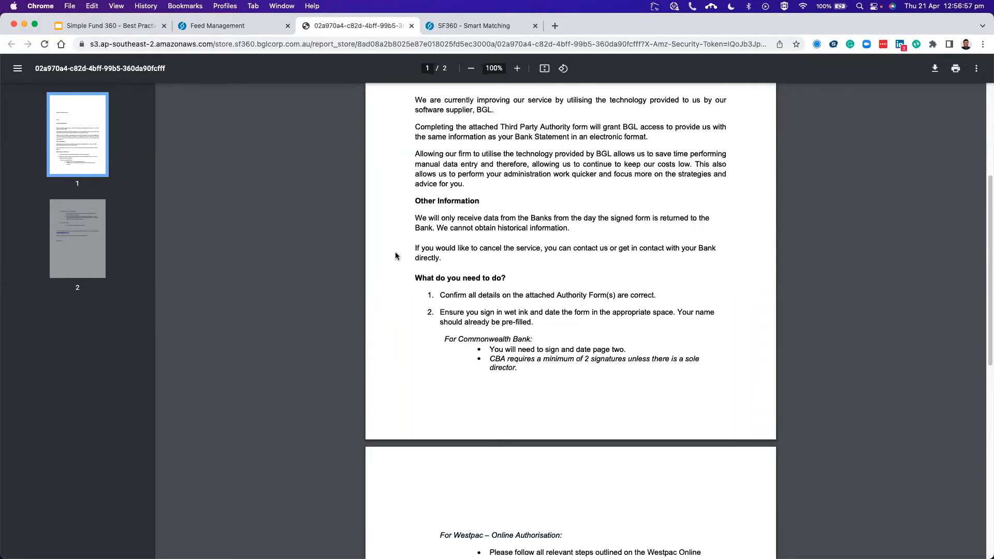
scroll(395, 256, down, 5)
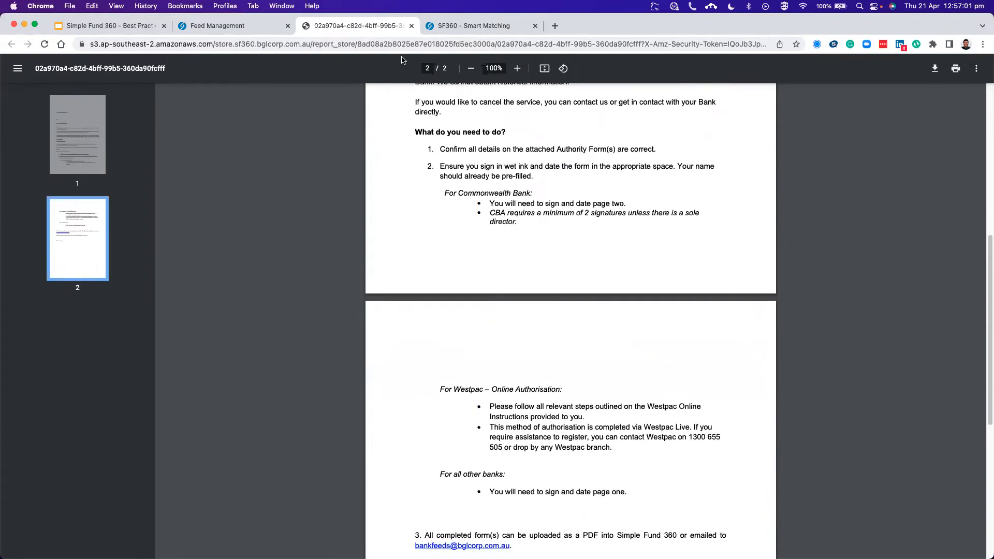
click(411, 26)
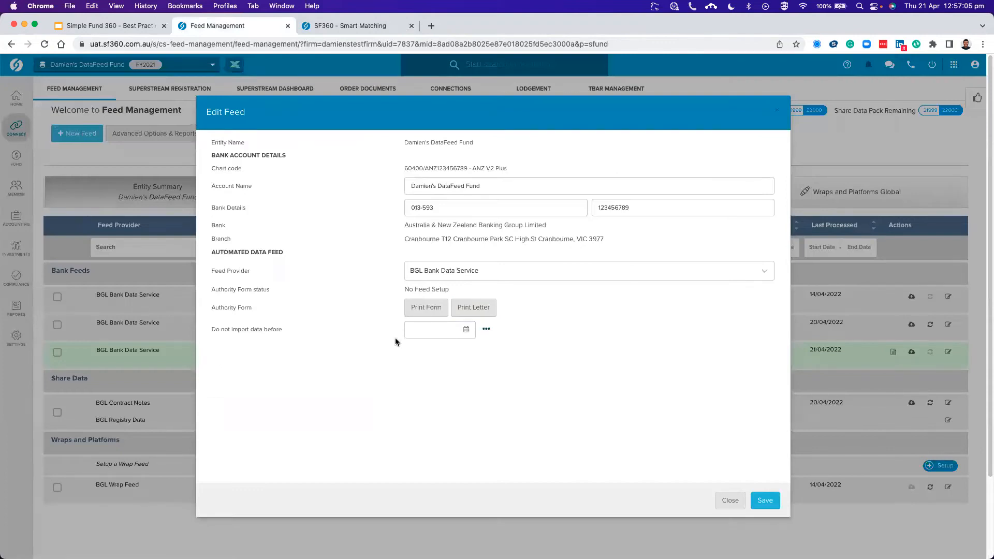
Step: Set the ANZ V2 Plus feed to not import data before 01/07/2020 and save the feed
click(426, 330)
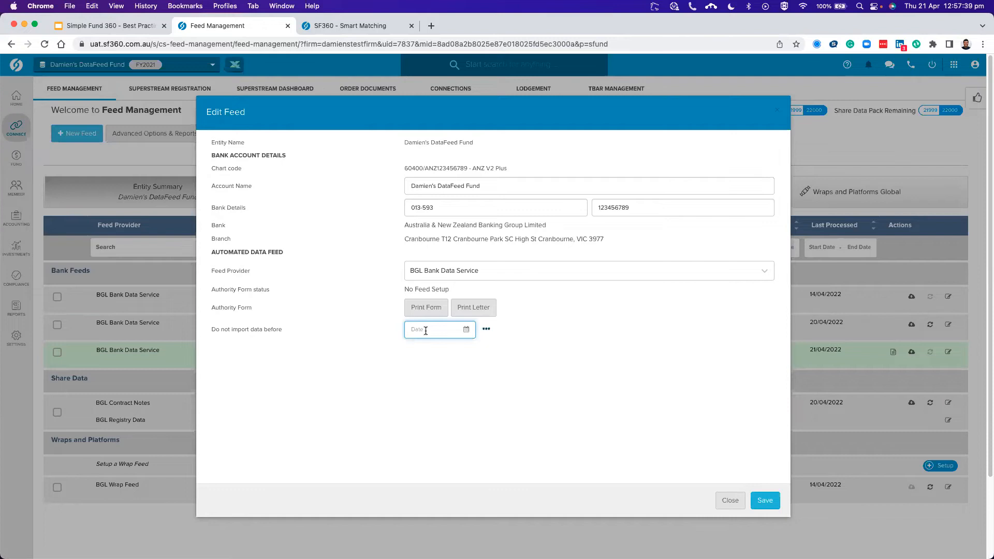
text(30/06/)
text(2020)
key(Tab)
click(465, 330)
key(super+a)
text(010720)
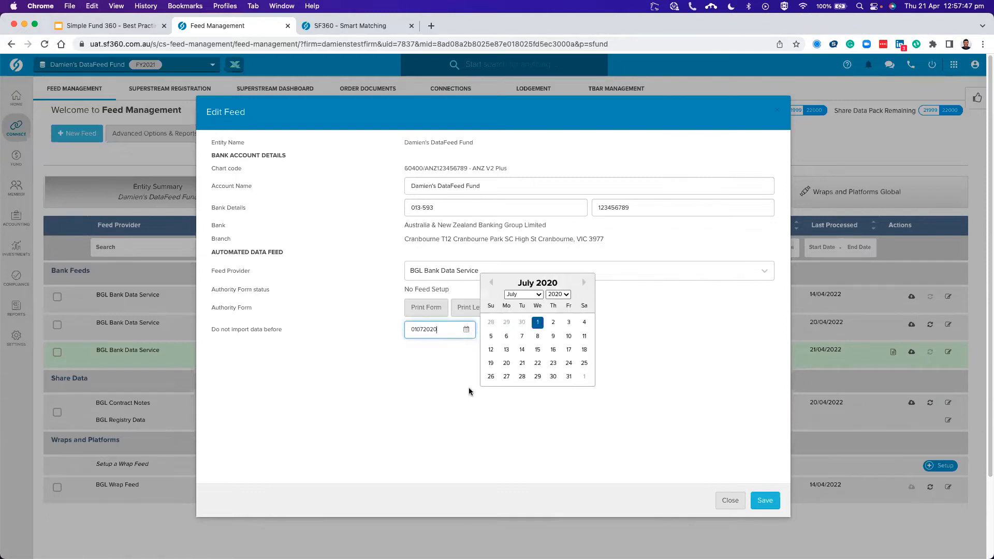
click(434, 391)
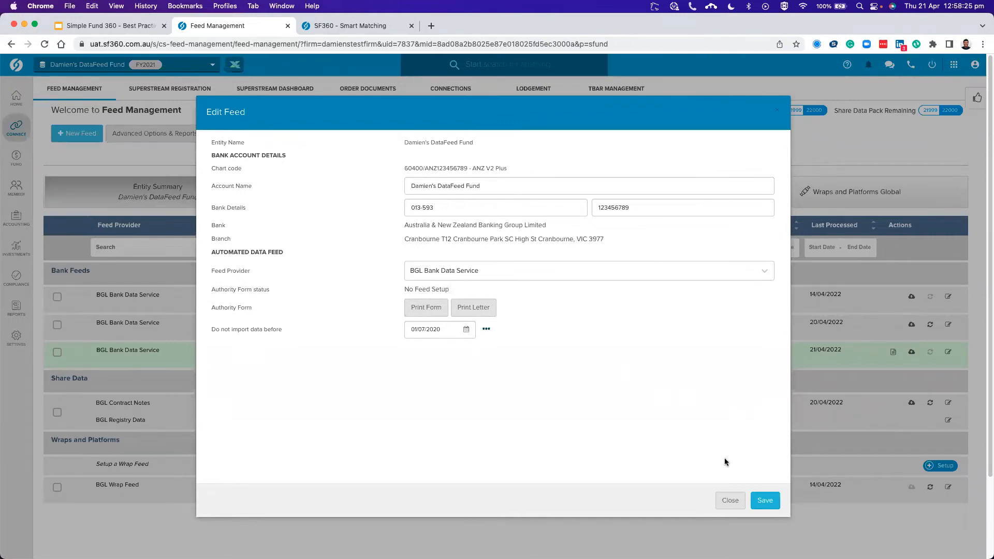
click(766, 502)
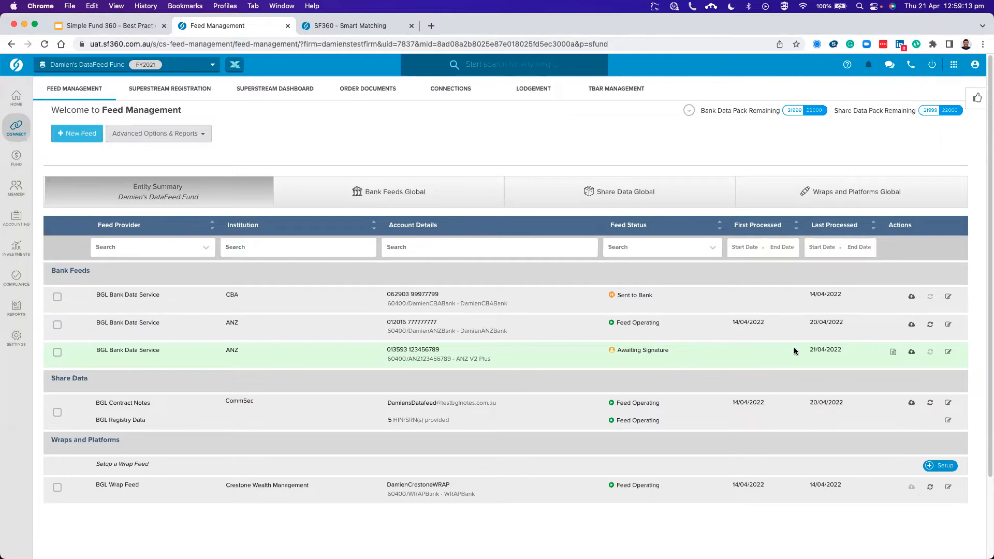
Step: View the authority form upload dialog for the ANZ V2 Plus account and close it without uploading a file
click(894, 354)
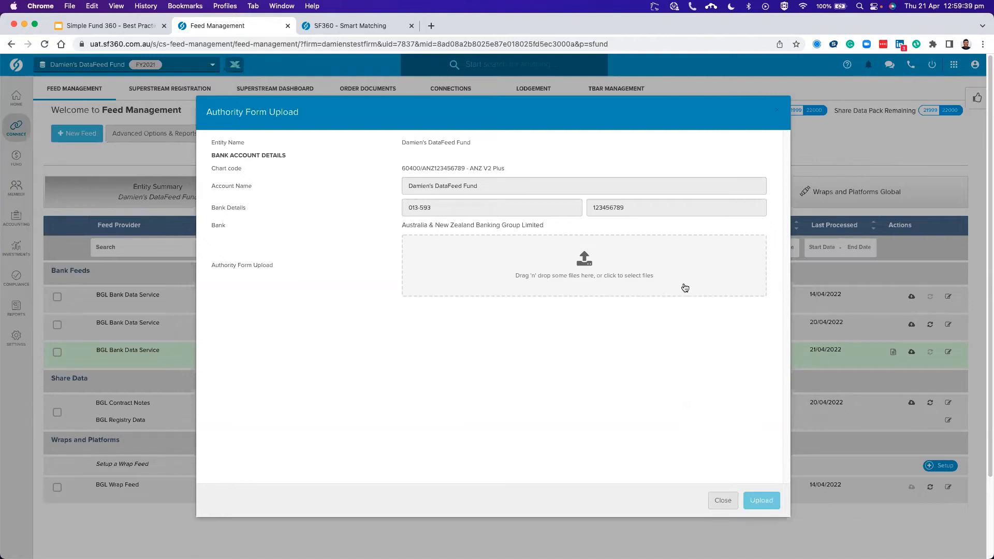
click(722, 501)
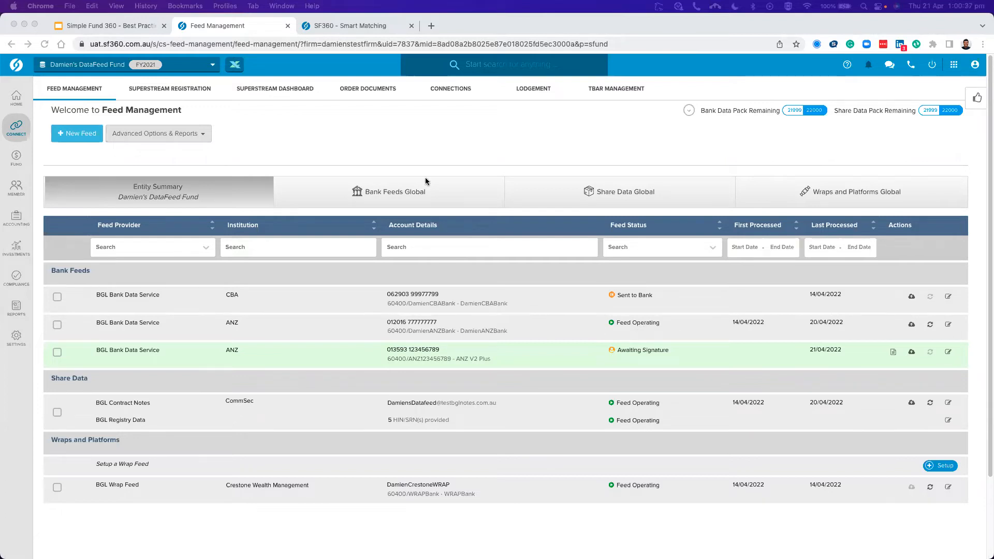
Step: Show the bank feeds of all entities, filter them to Awaiting Signature and view the other feed status options
click(402, 191)
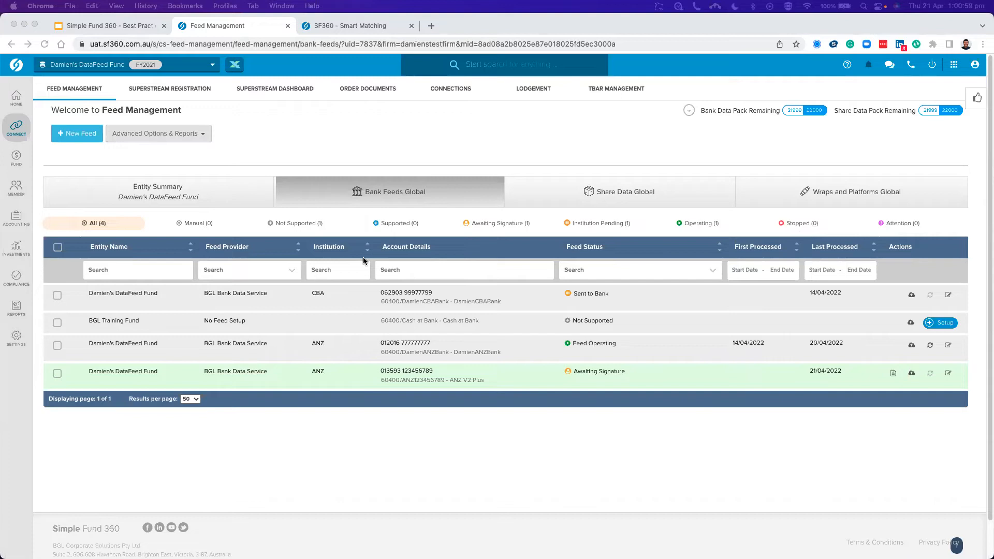
click(506, 224)
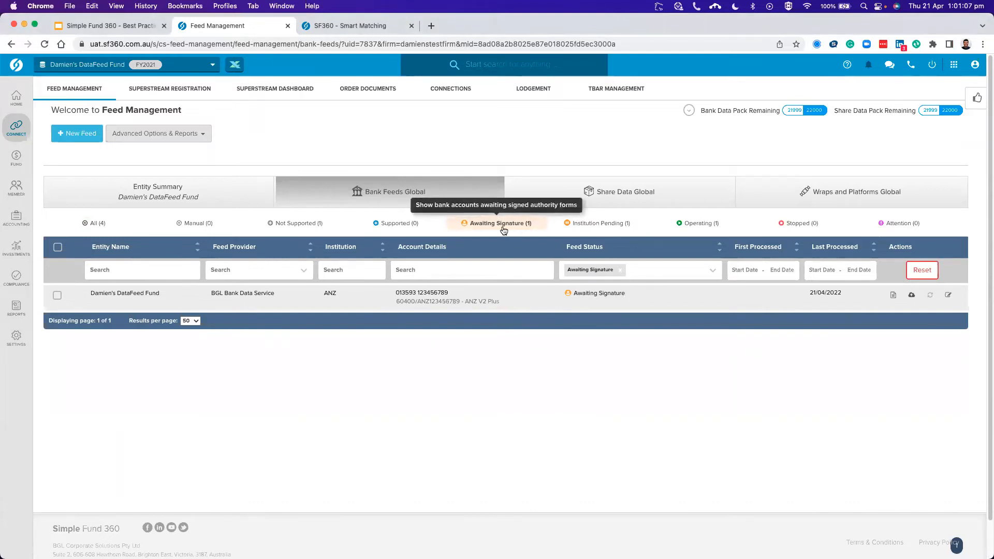
click(653, 269)
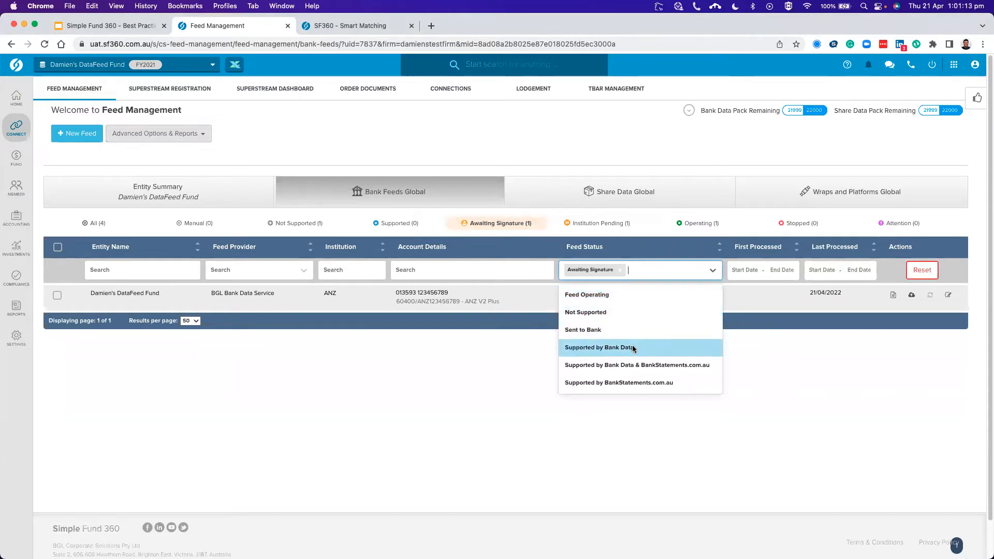
click(632, 348)
click(632, 280)
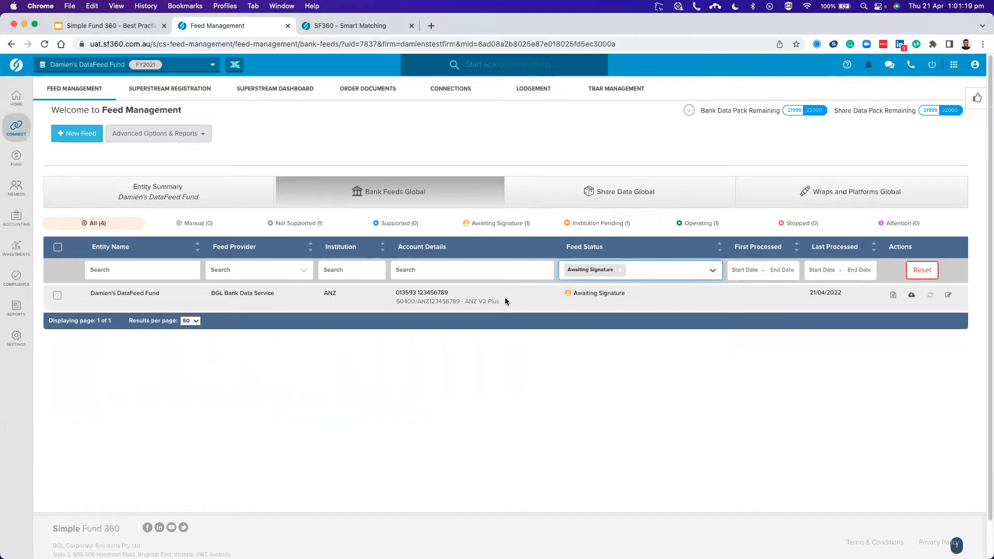
click(350, 353)
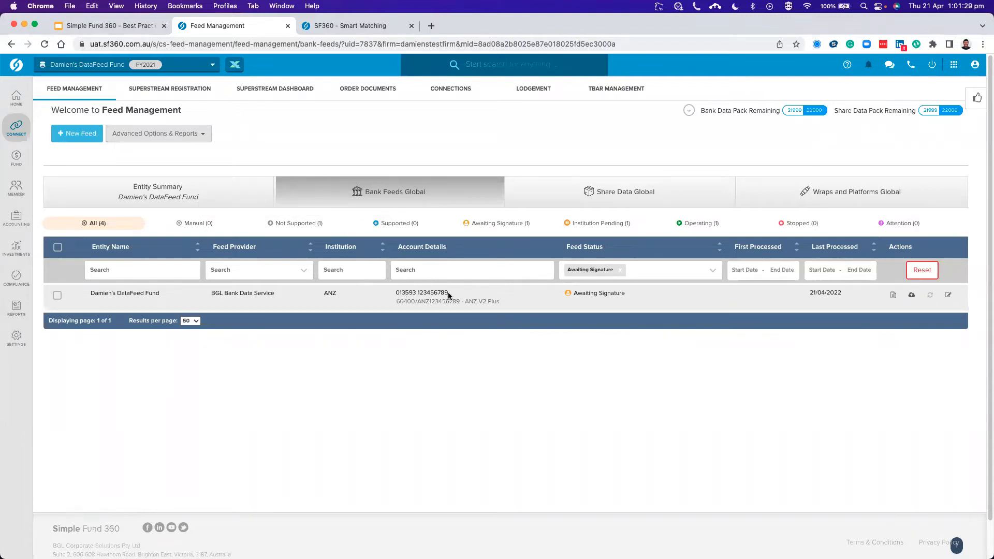
Step: Filter the global bank feeds by Not Supported and by Institution Pending, and return to showing all accounts
click(311, 228)
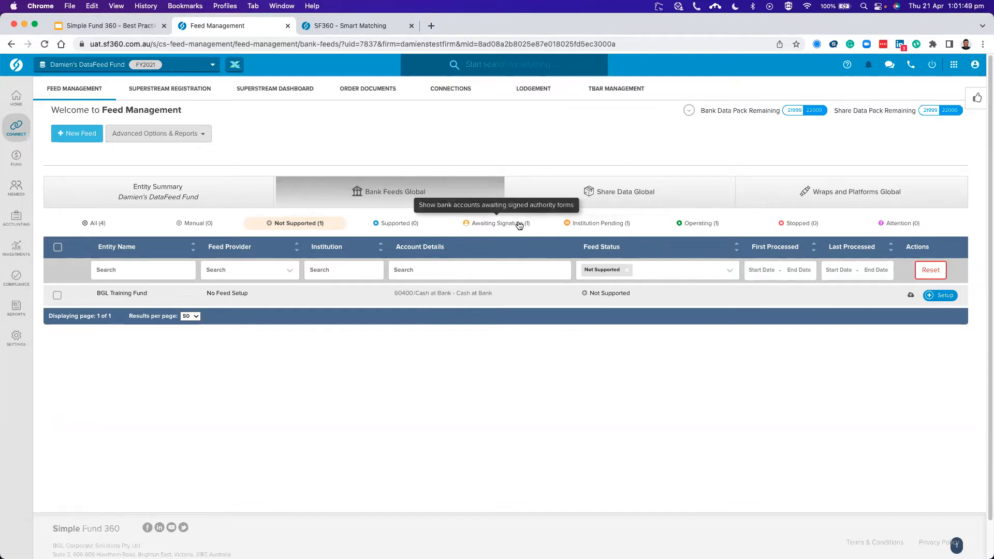
click(600, 224)
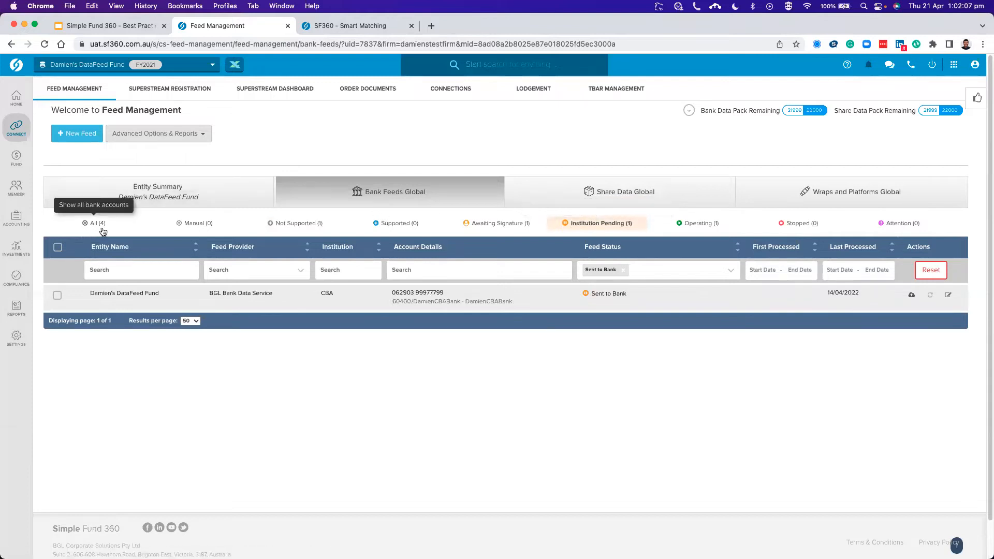
click(102, 229)
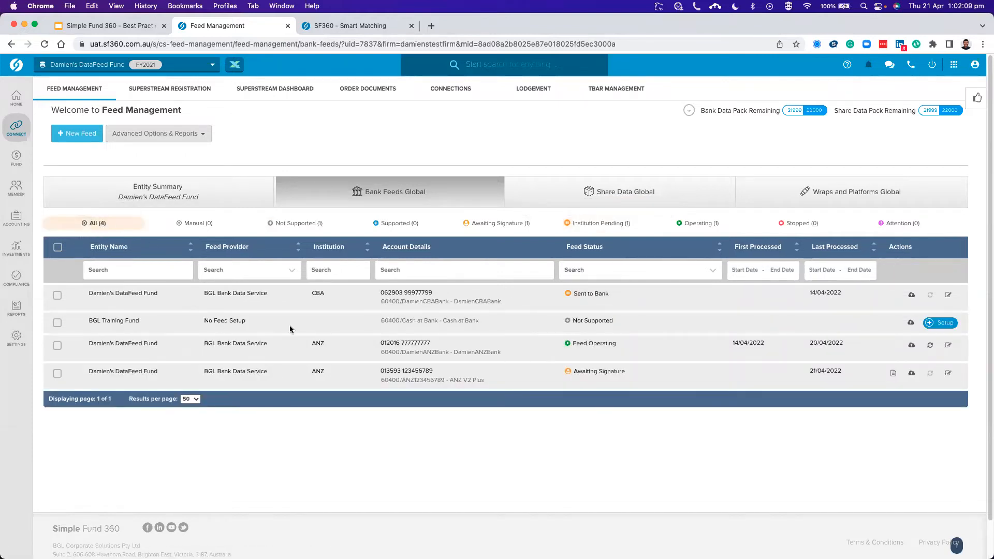
Step: View the available advanced options and reports, with the global bank feeds filtered to Awaiting Signature
click(201, 140)
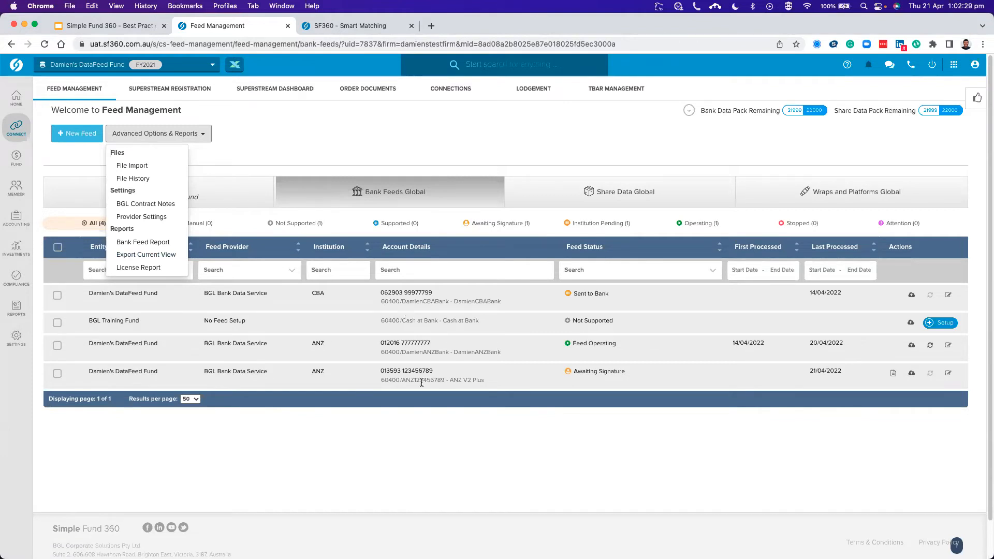
click(425, 422)
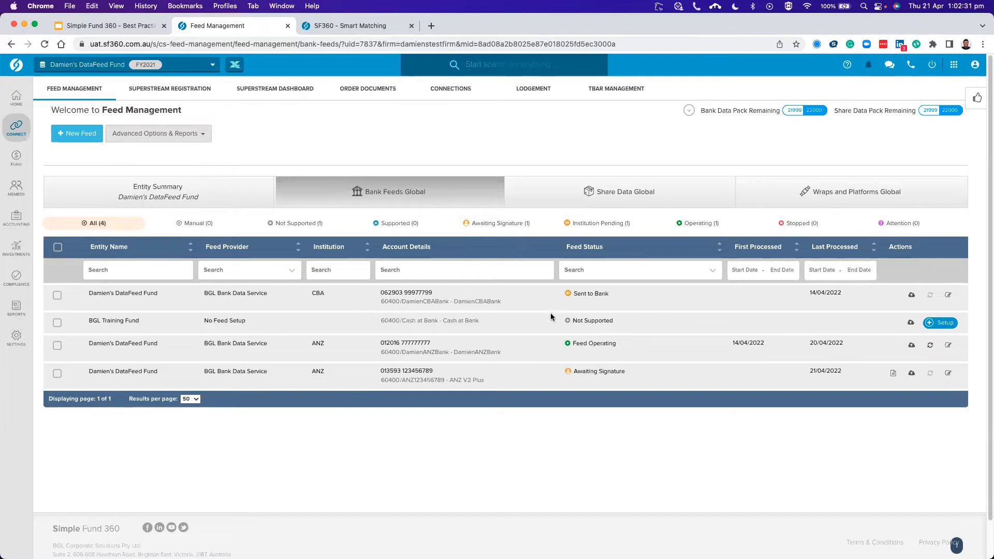
click(514, 224)
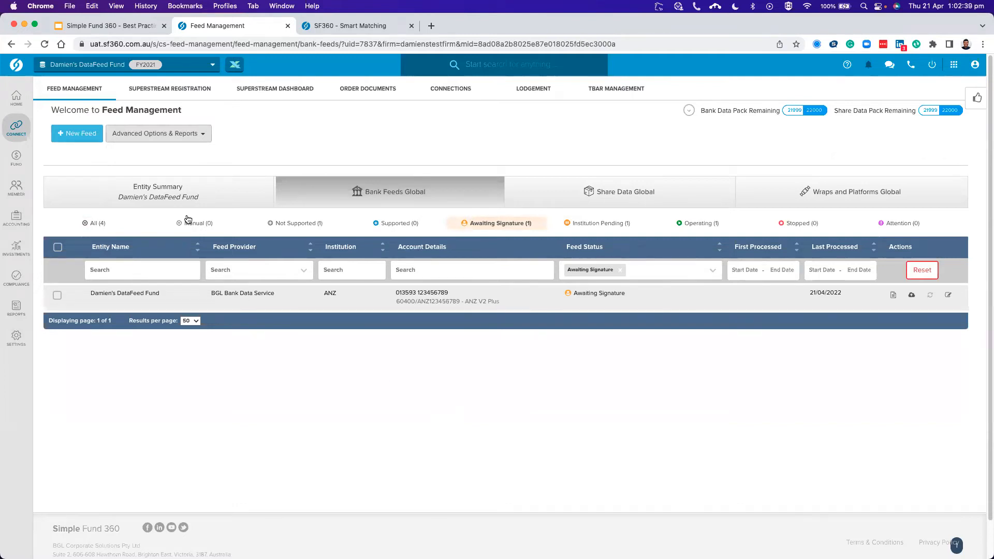
click(171, 136)
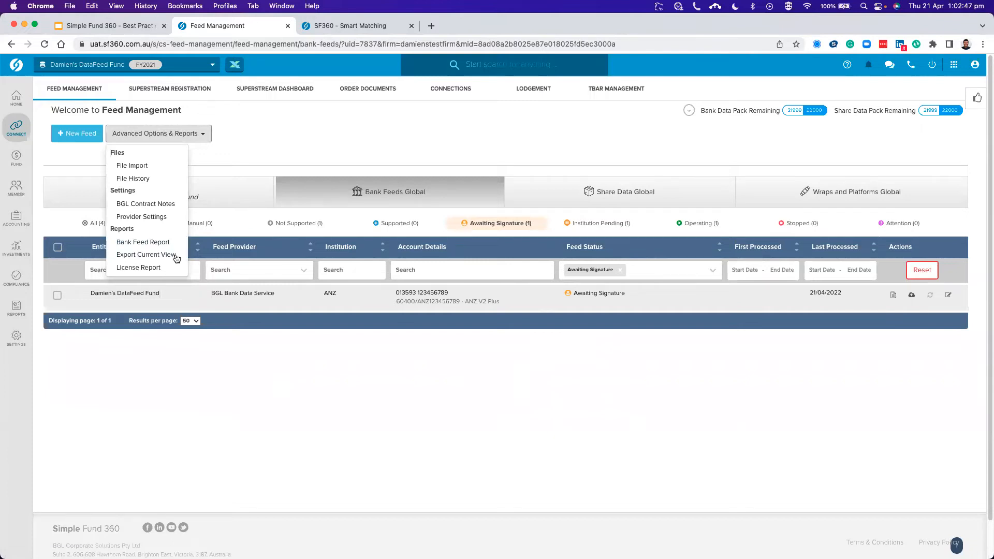
click(367, 340)
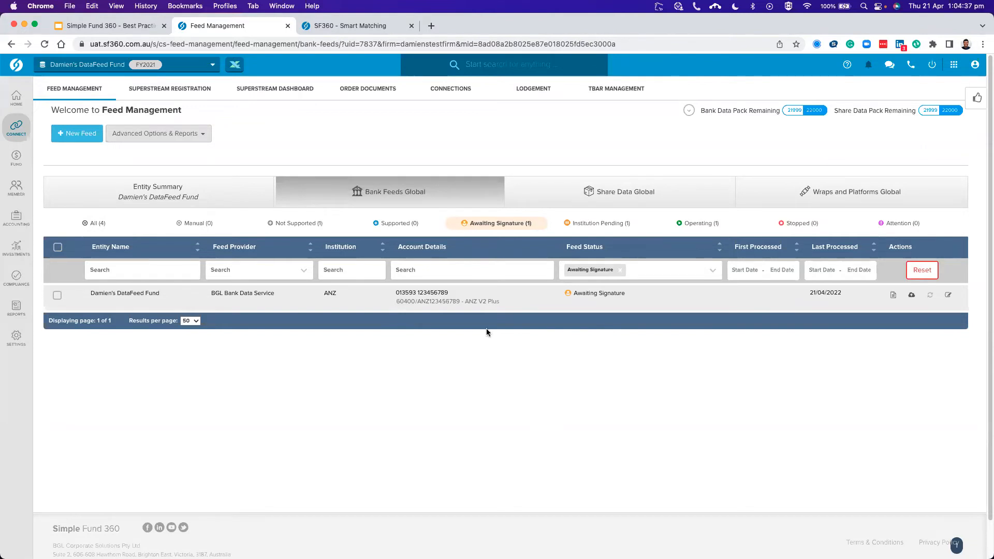
Step: Open the data feed fund's transaction list and look through its unmatched transactions
mouse_move(29, 221)
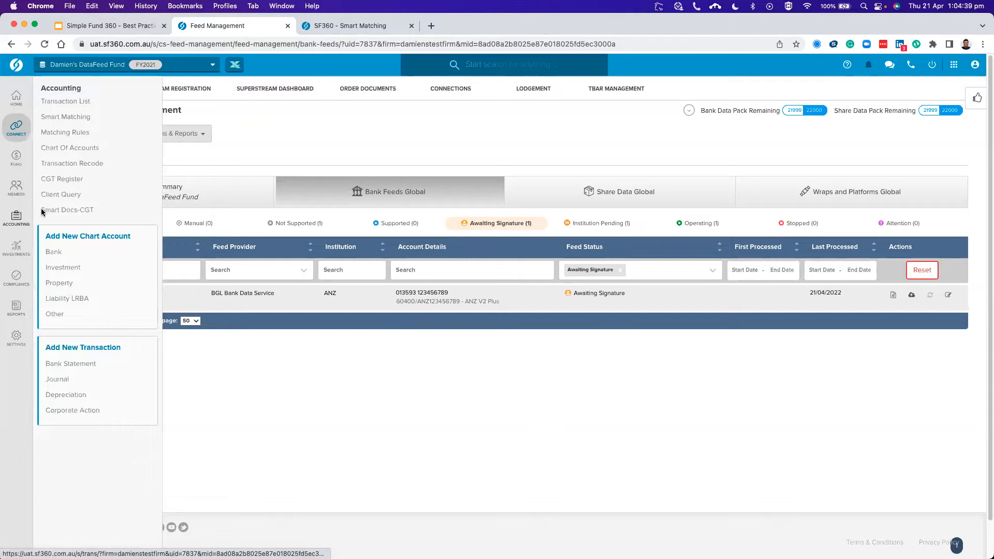
click(90, 102)
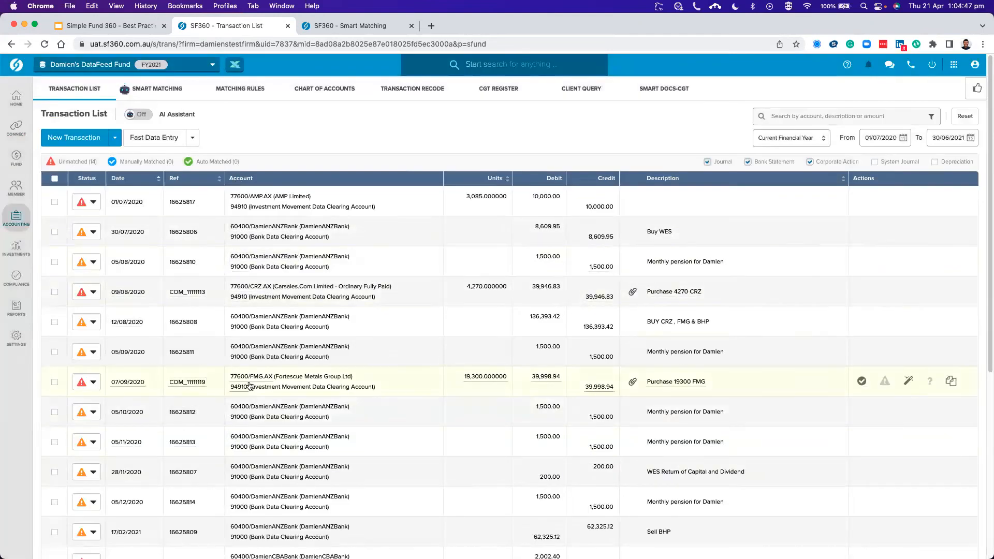
scroll(199, 342, down, 5)
scroll(199, 343, up, 8)
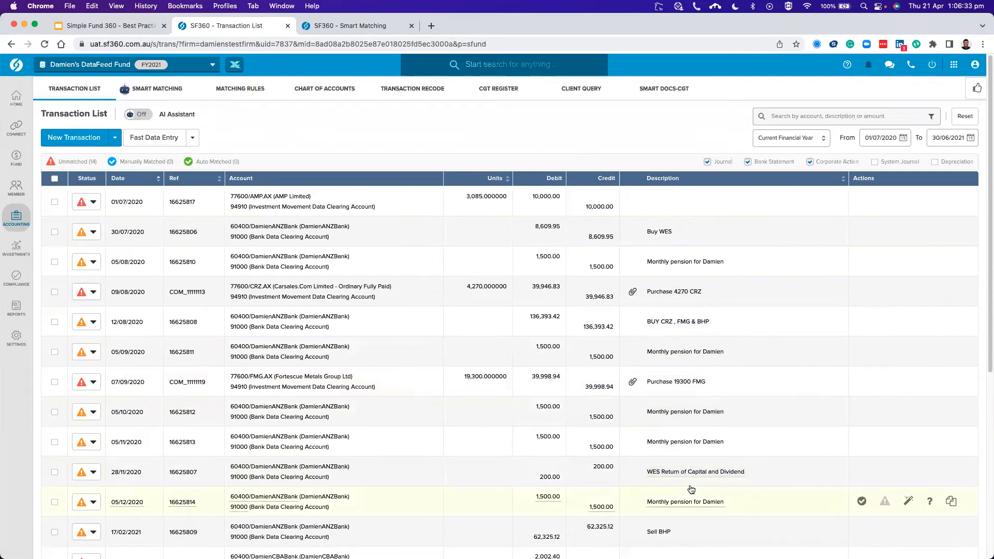
scroll(650, 471, down, 3)
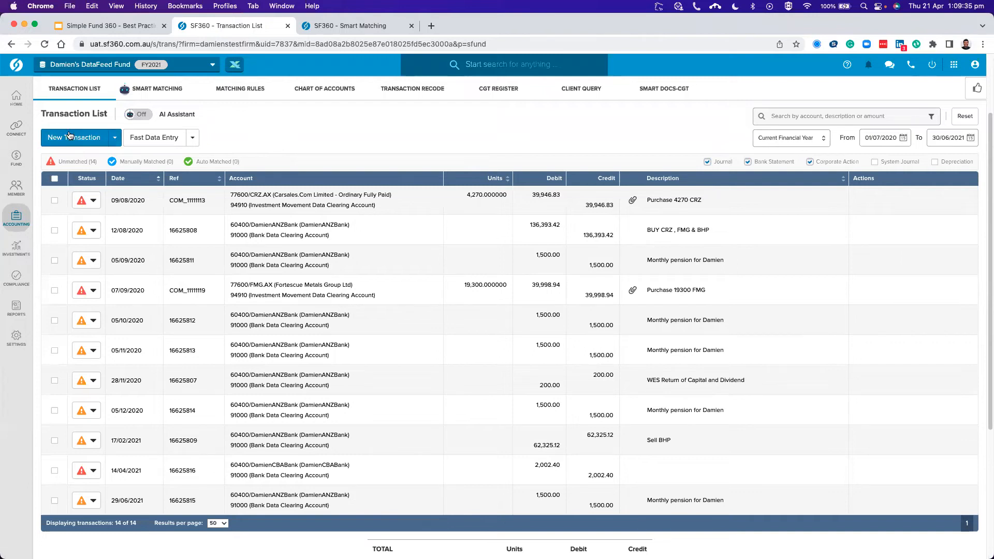
Step: View the bank accounts in Smart Matching for the data feed fund and for the SMSF, and return to the data feed fund
click(159, 100)
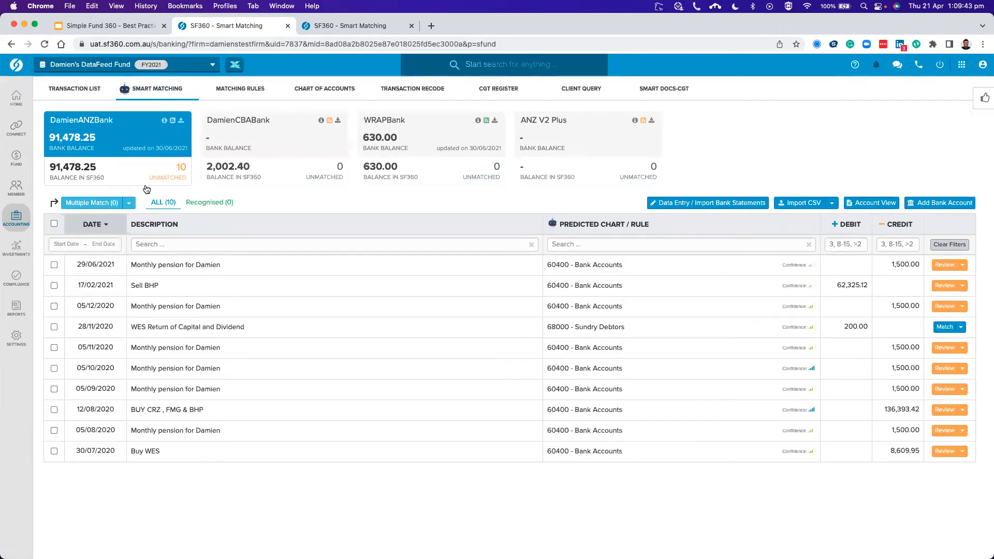
click(350, 31)
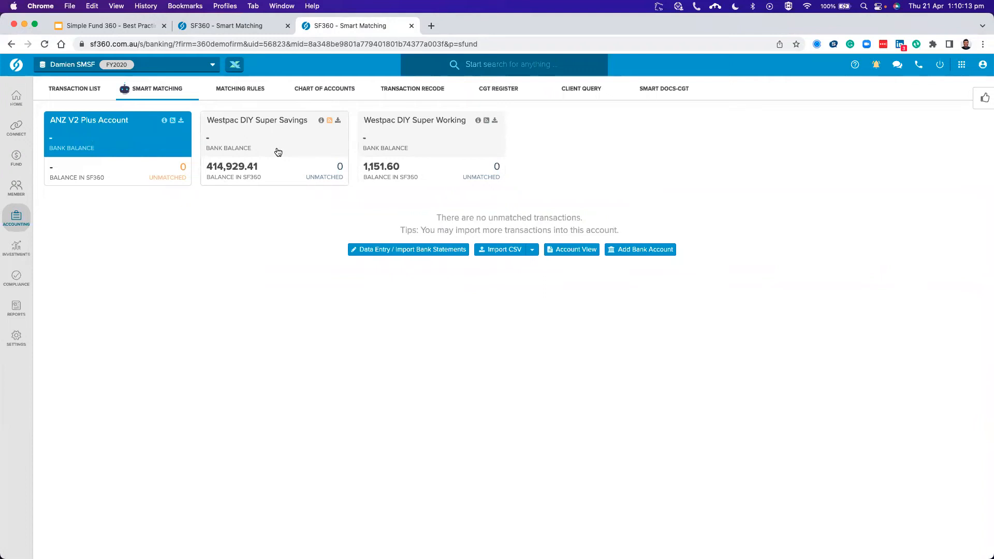
mouse_move(22, 217)
click(243, 26)
Step: Open the fund's dashboard and compare the ledger and bank statement balances in its Data Feeds section
mouse_move(16, 191)
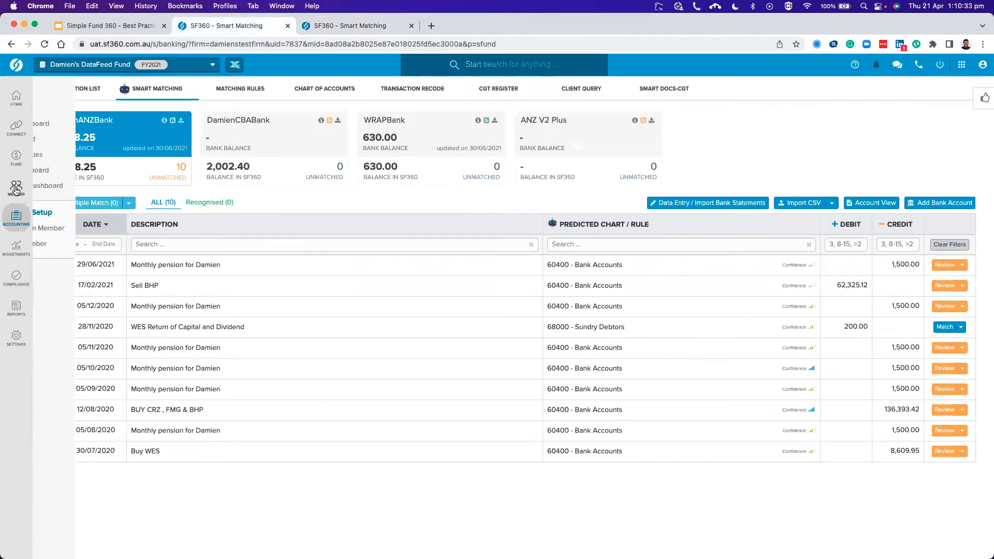
mouse_move(16, 158)
click(77, 112)
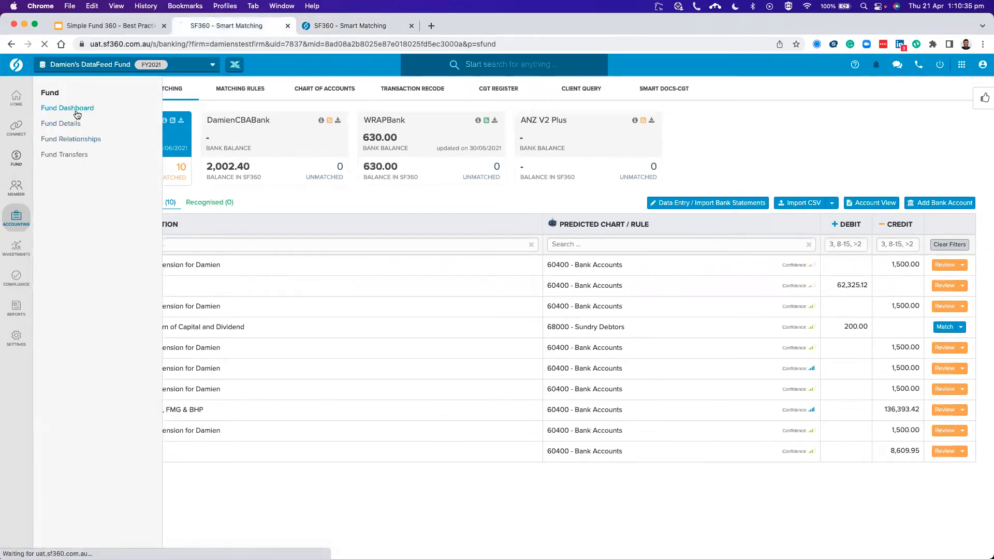
scroll(365, 294, down, 10)
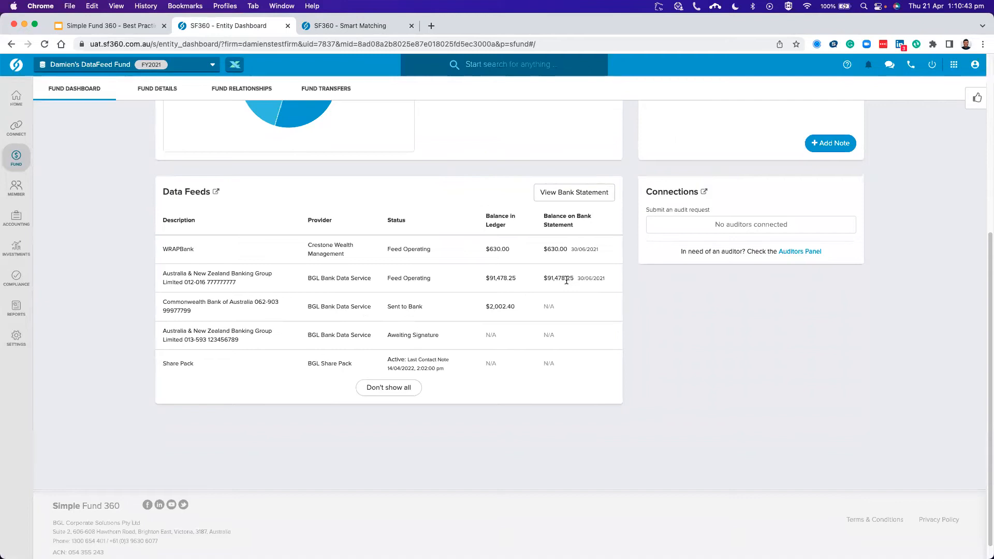
drag(591, 278, 536, 241)
Step: Open statement data entry for the SMSF's Westpac DIY Super Savings account and display the QR code beside the file upload area
click(359, 29)
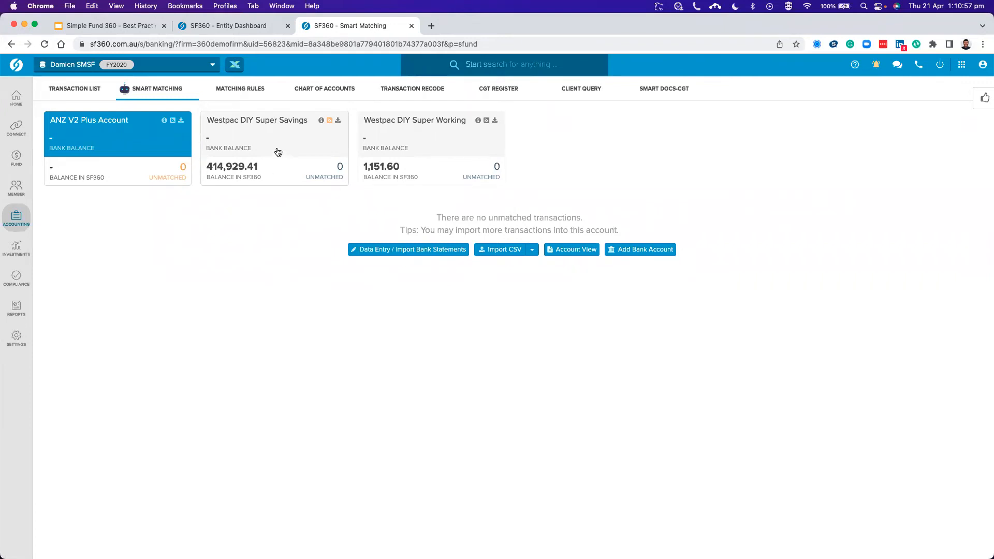
click(278, 152)
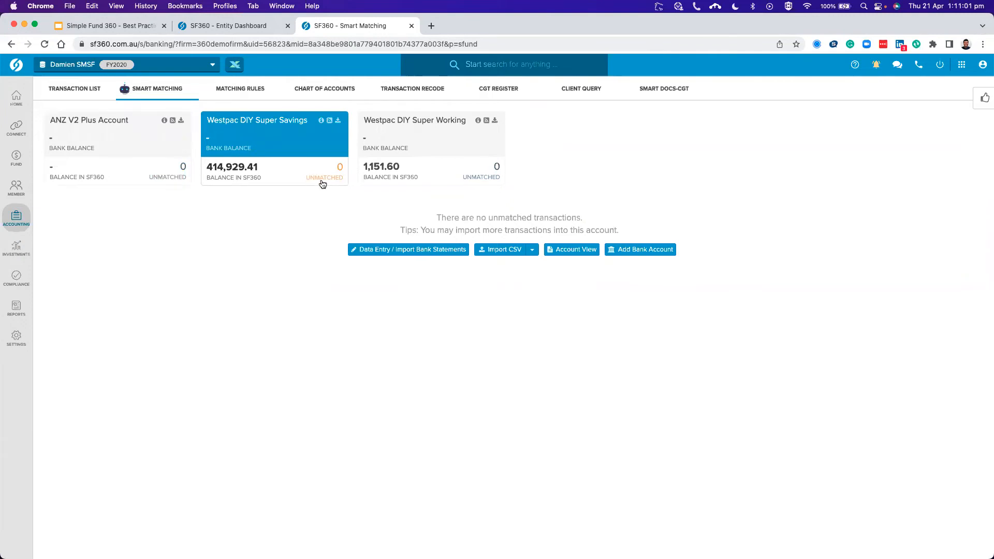
click(411, 253)
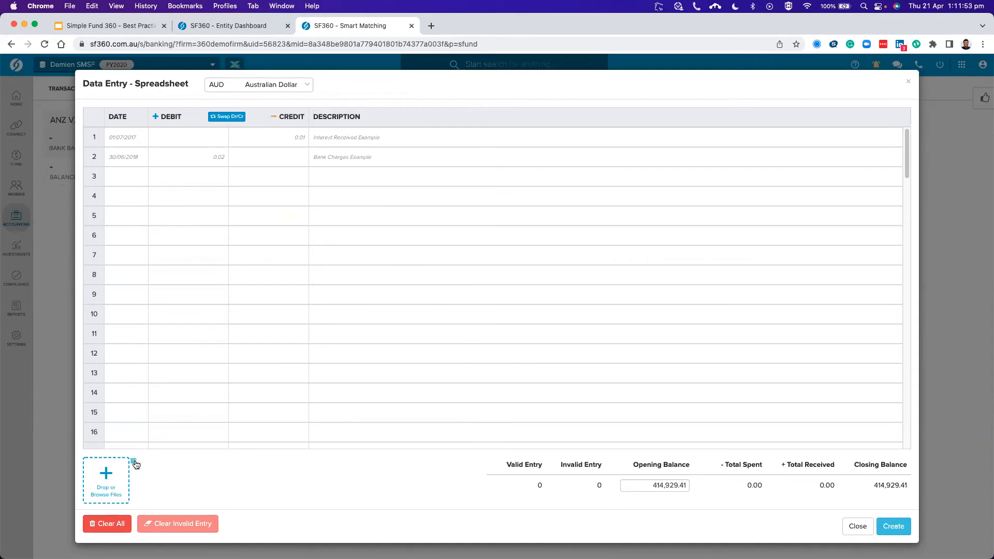
click(134, 463)
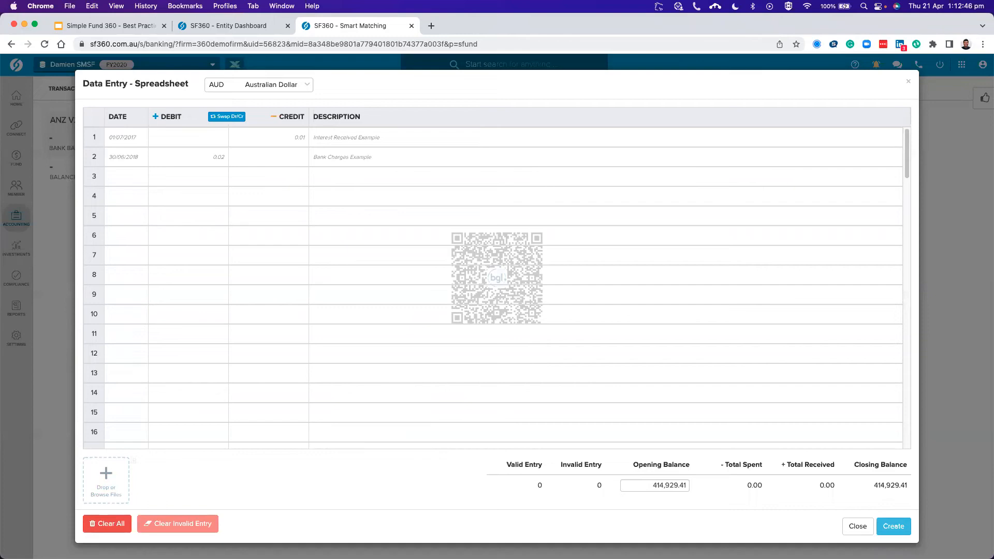
click(106, 480)
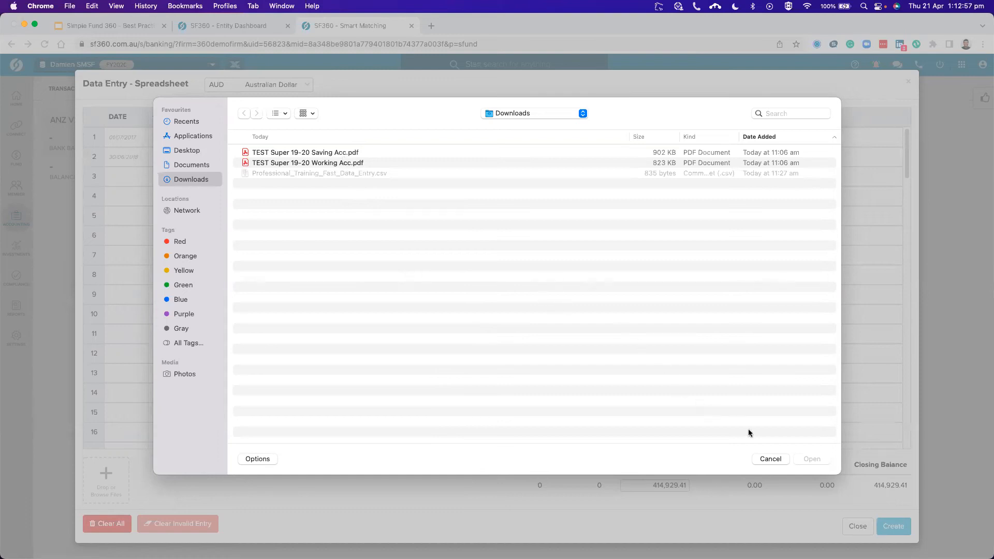
click(770, 460)
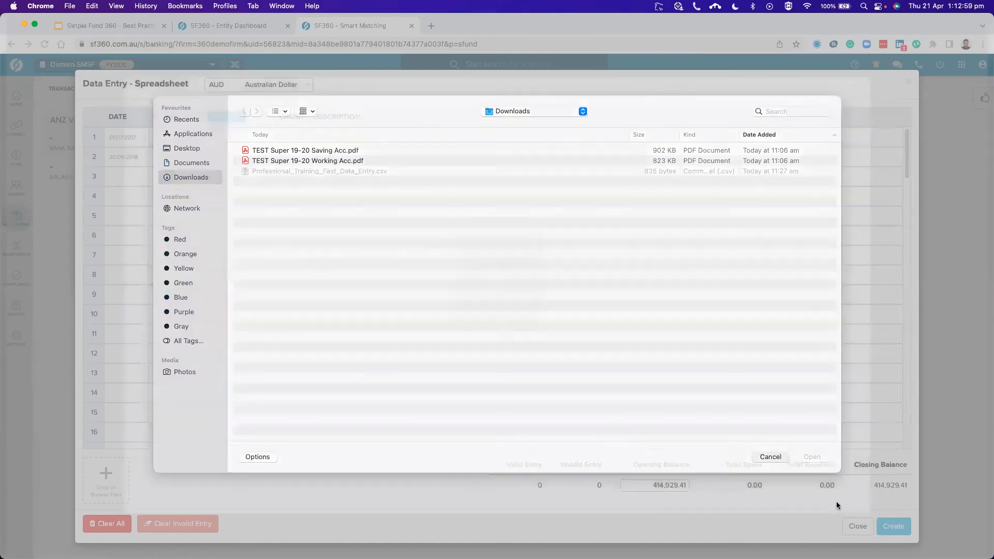
click(852, 525)
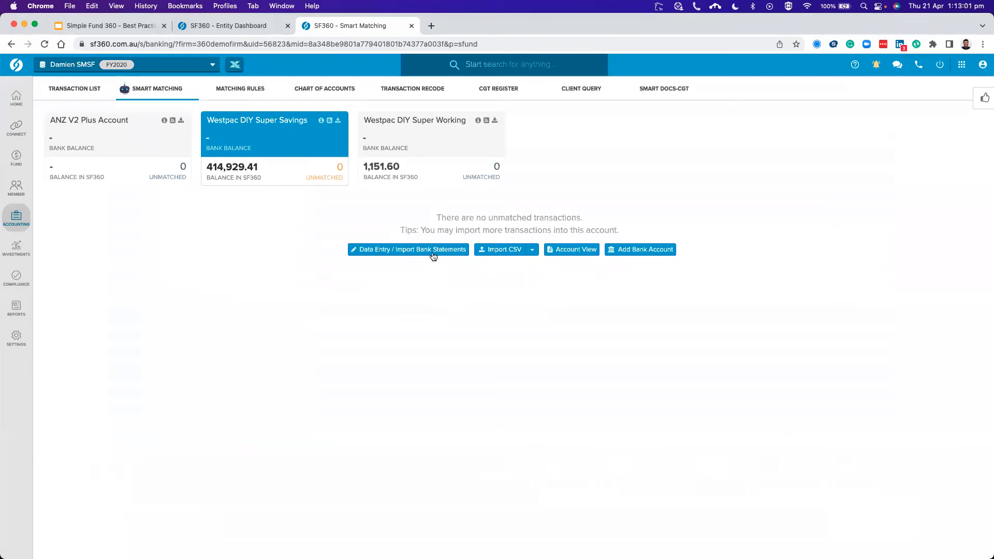
Step: Import the bank statement TEST Super 19-20 Saving Acc.pdf into the data entry spreadsheet for Westpac DIY Super Savings
click(414, 250)
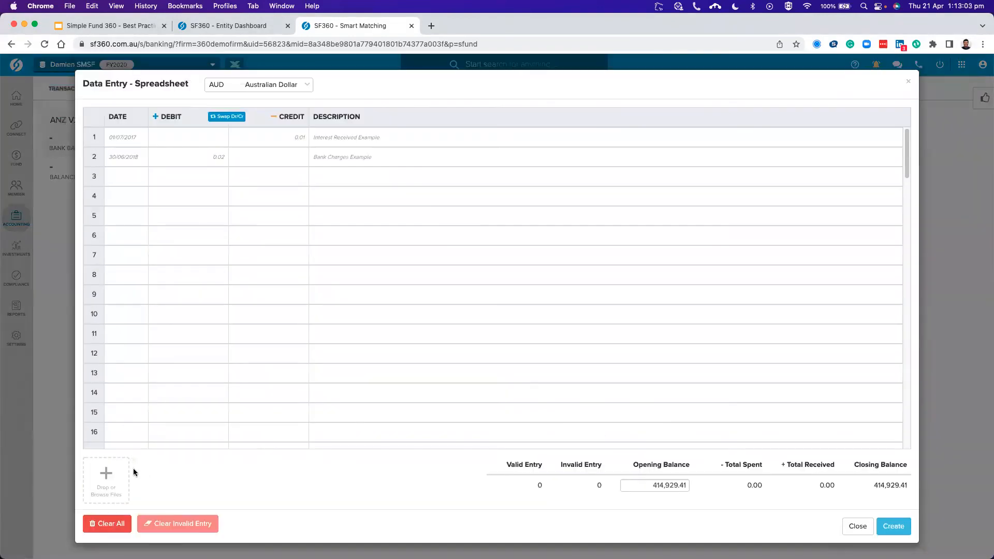
click(110, 480)
click(342, 153)
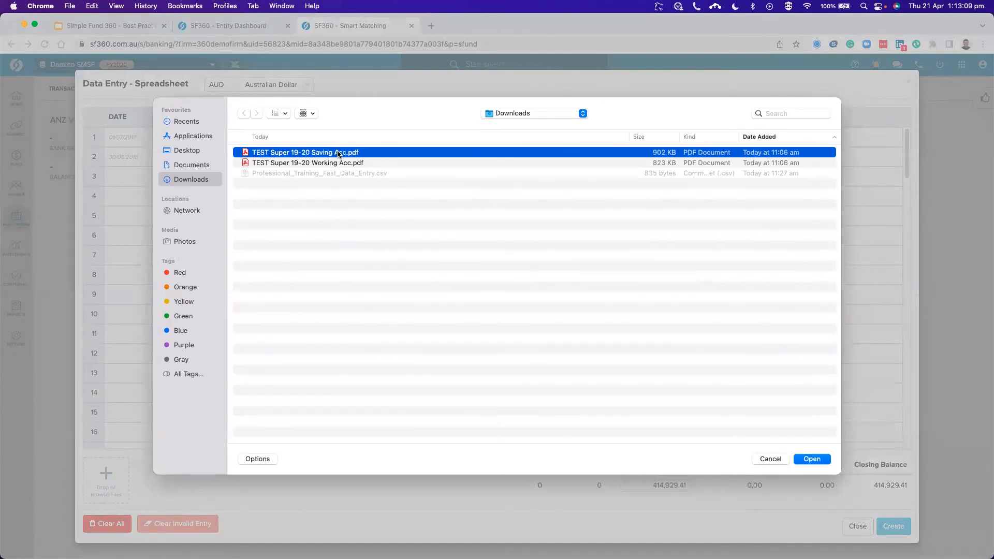
double_click(410, 155)
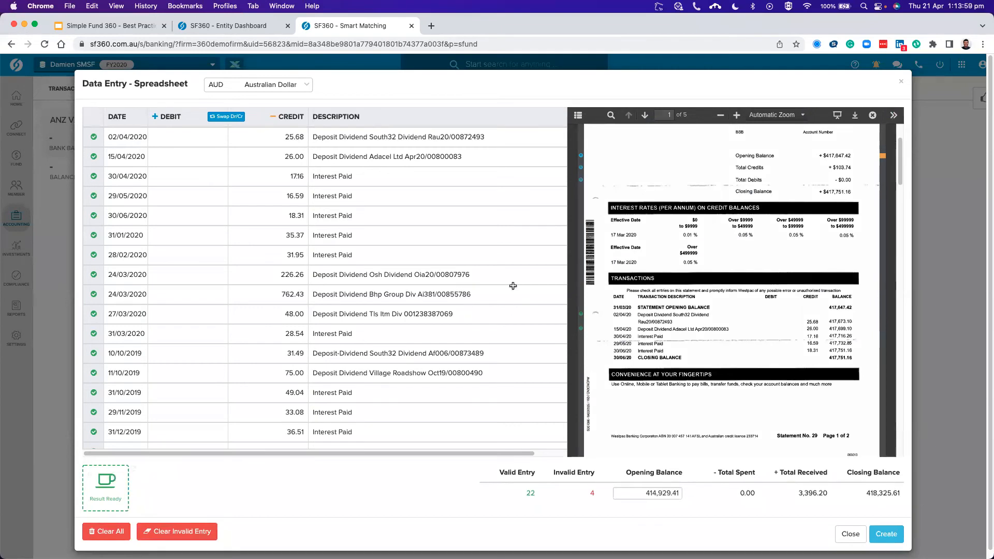
Step: Check the extracted 28/02/2020 interest and first 24/03/2020 dividend entries against their source lines in the statement PDF
scroll(634, 271, up, 2)
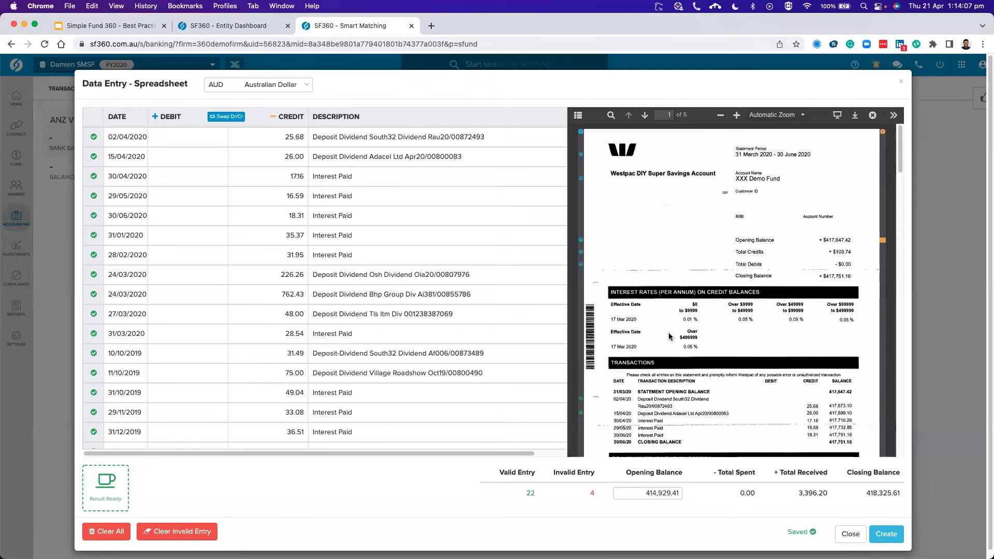
click(342, 259)
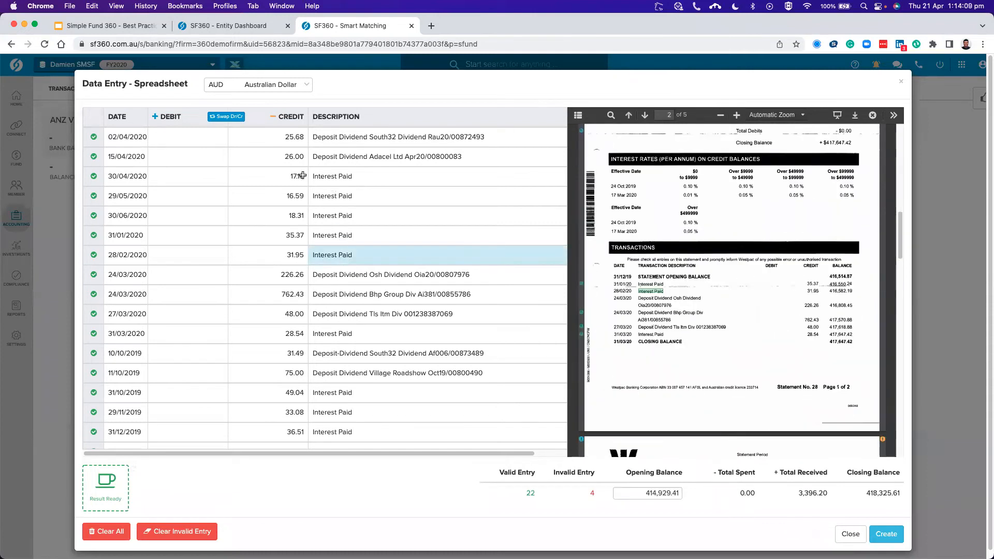
click(140, 277)
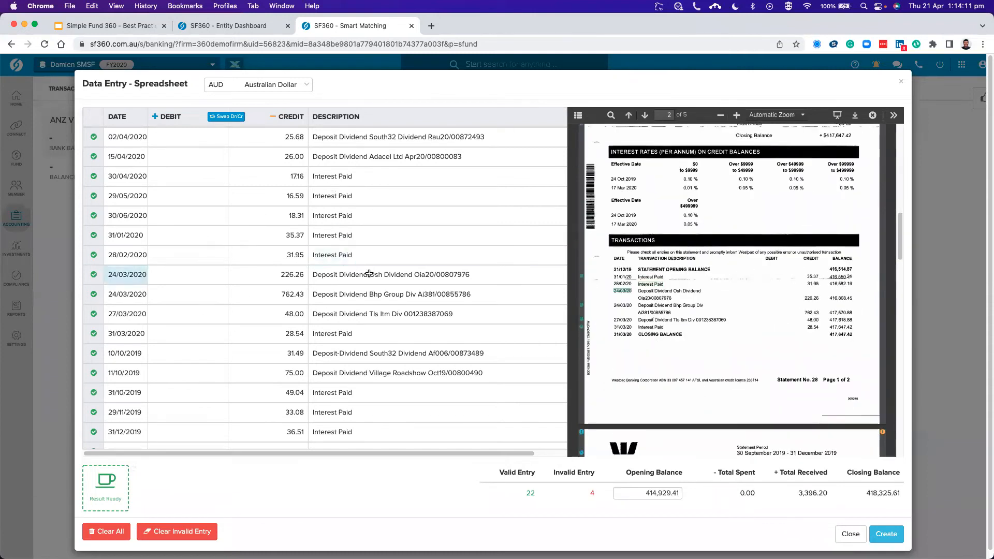
Step: Look up the 27/03/2020 Tls dividend entry in the source statement and review the balances and transactions across the statement's pages
click(341, 307)
scroll(682, 249, up, 2)
scroll(683, 247, up, 5)
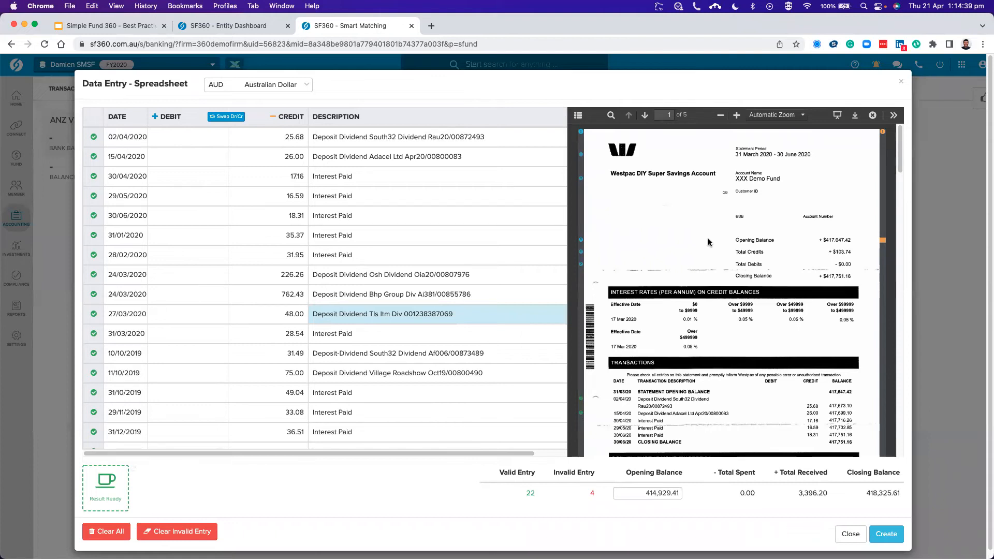
scroll(726, 409, down, 1)
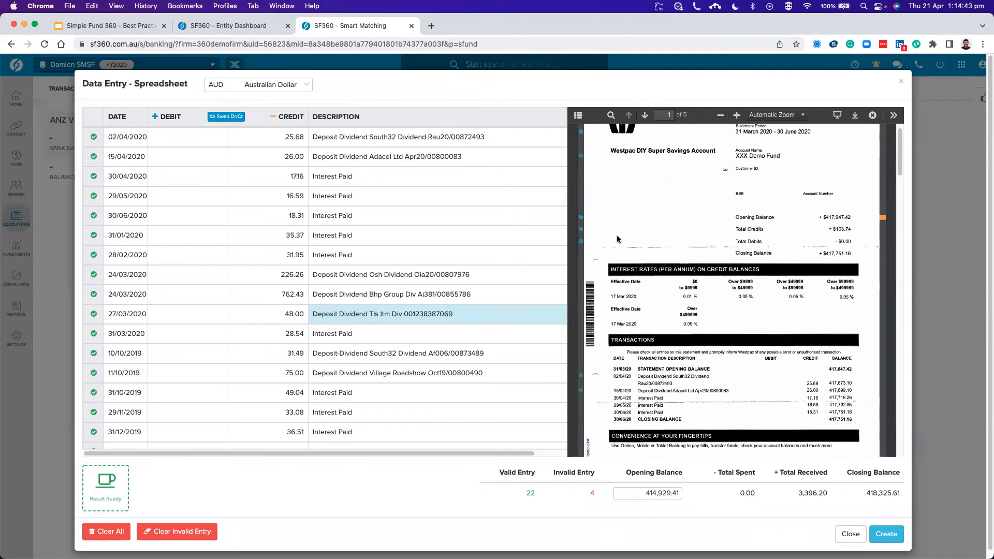
scroll(598, 355, up, 1)
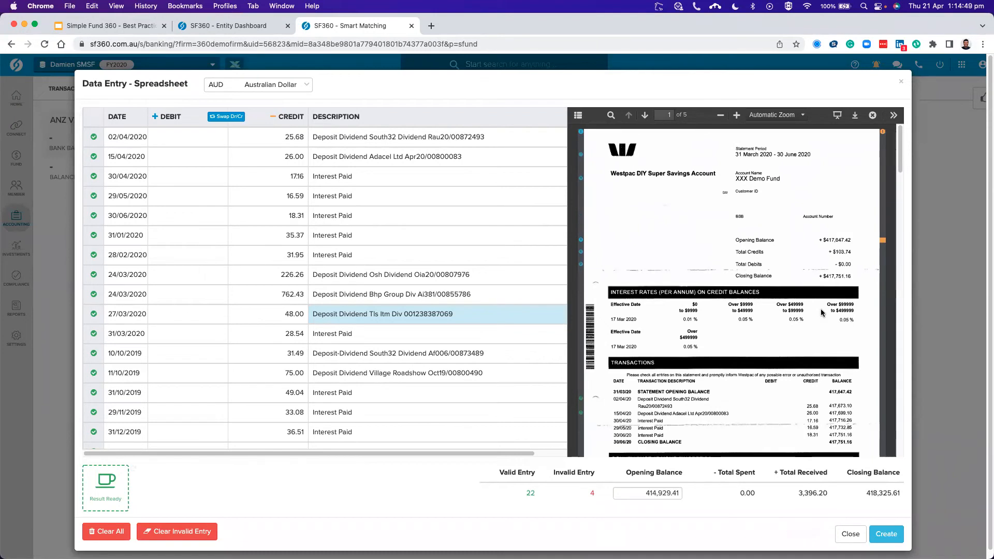
scroll(821, 312, down, 1)
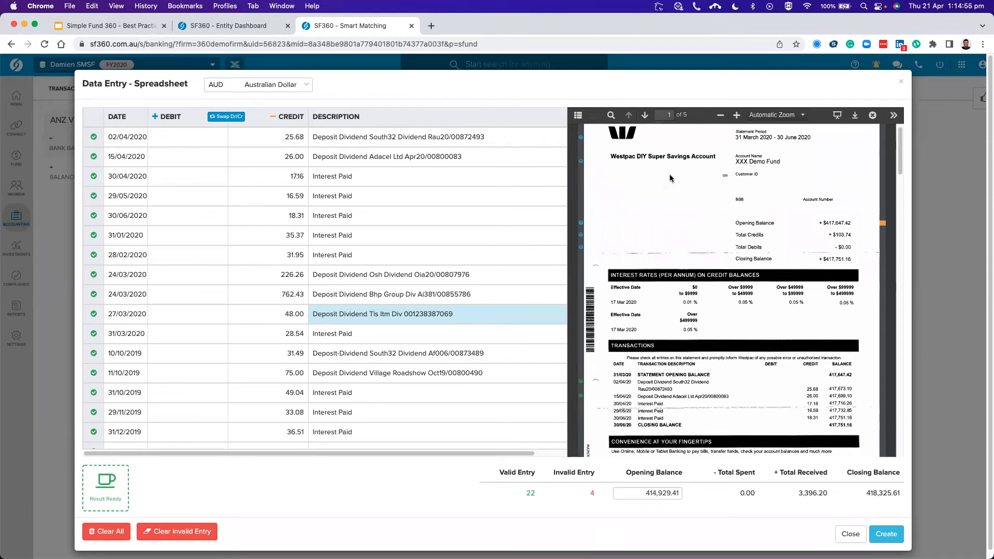
scroll(670, 174, down, 6)
scroll(669, 178, up, 2)
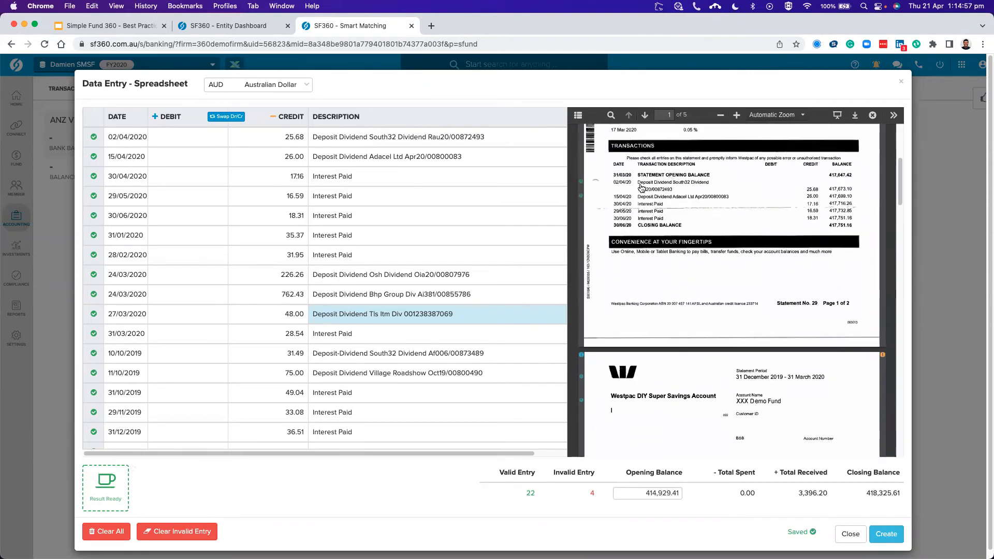
scroll(683, 176, up, 1)
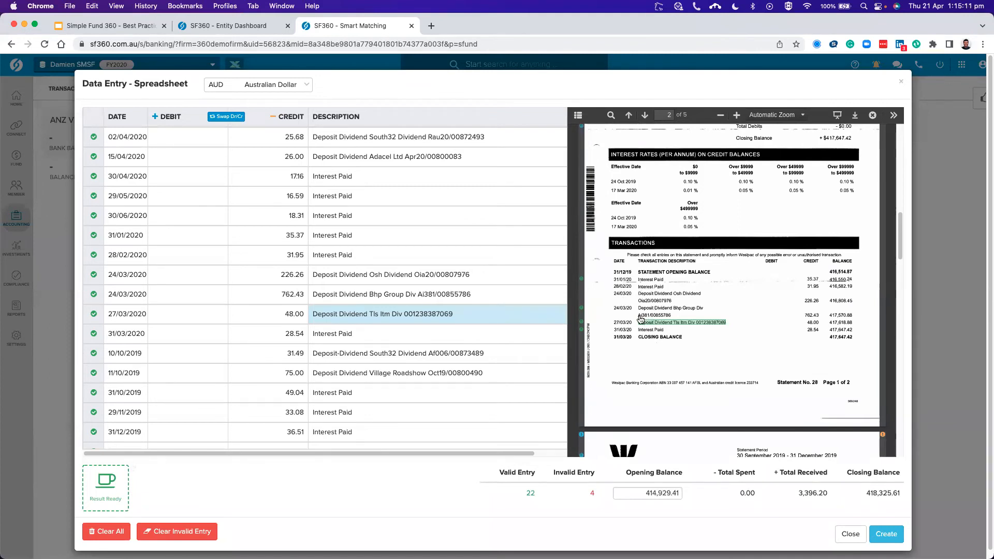
scroll(631, 349, down, 10)
scroll(632, 353, down, 3)
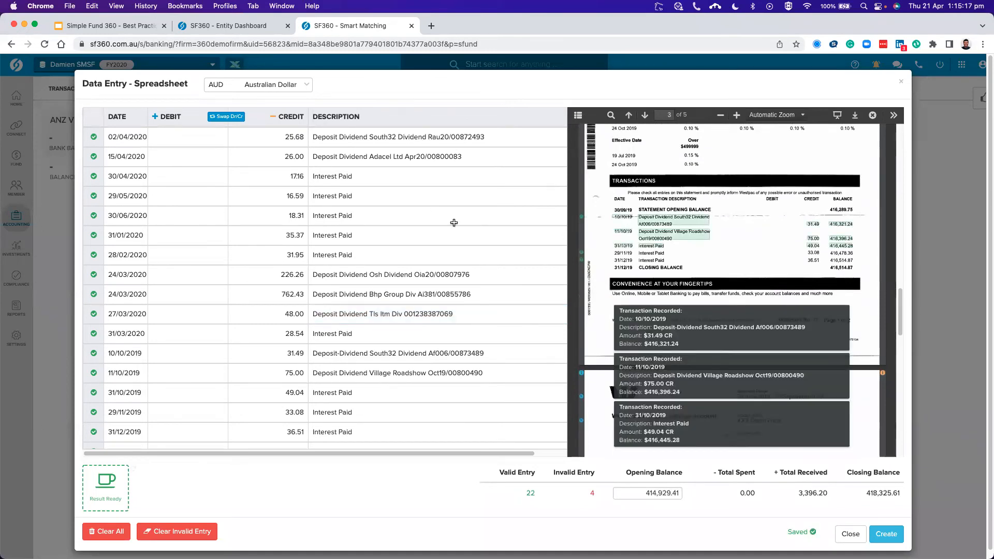
Step: Trace the 31/01/2020, 02/04/2020, 30/04/2020, 27/03/2020 and 11/10/2019 spreadsheet entries to their source lines in the statement PDF
click(470, 234)
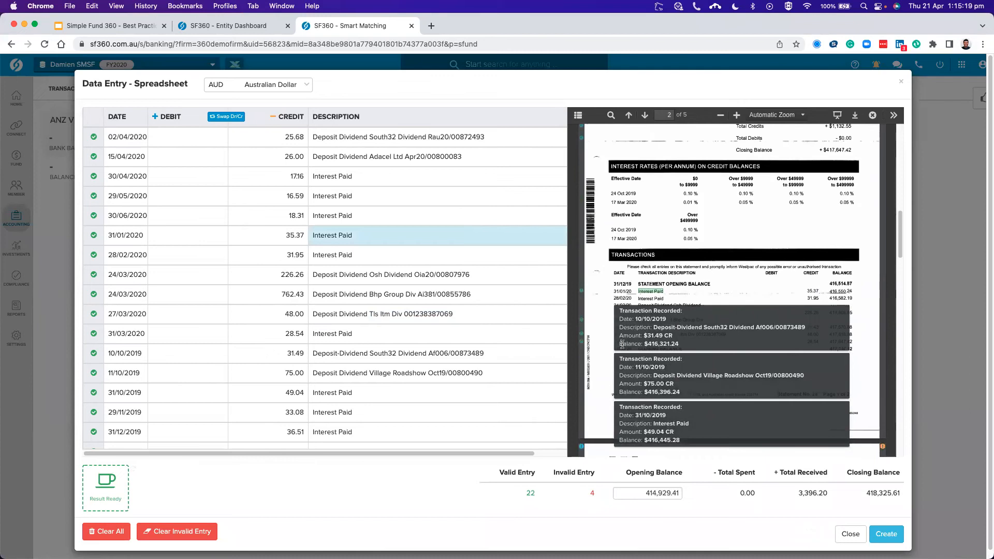
click(324, 137)
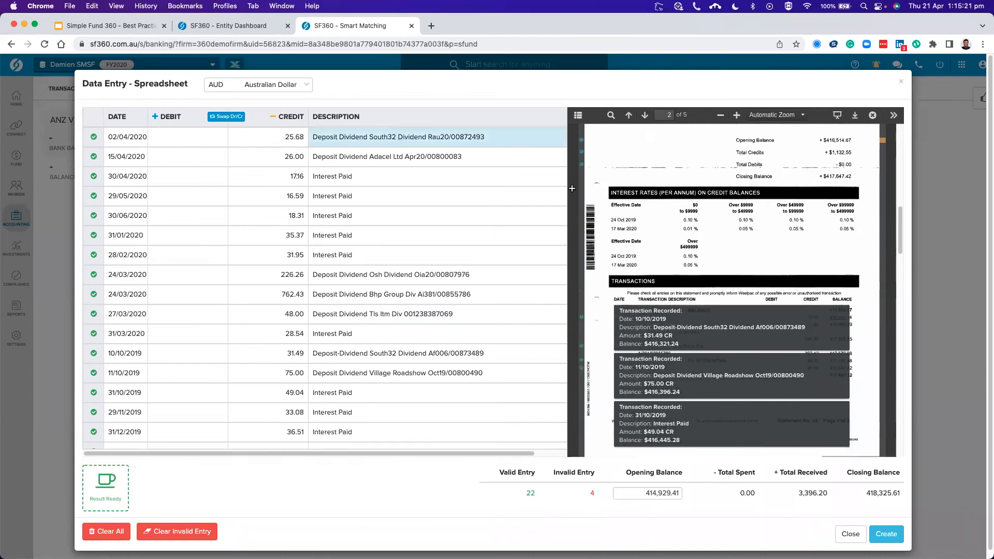
click(135, 131)
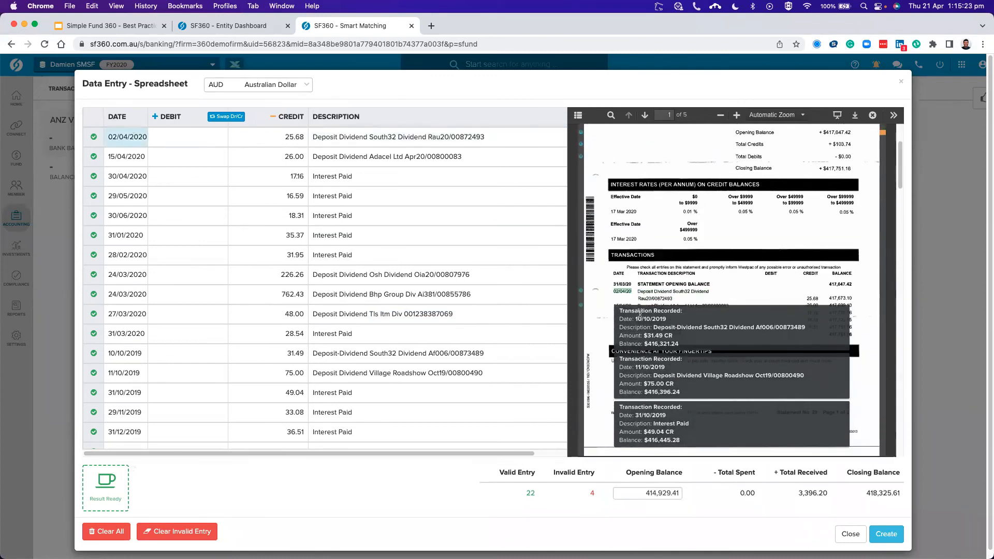
click(121, 175)
click(123, 236)
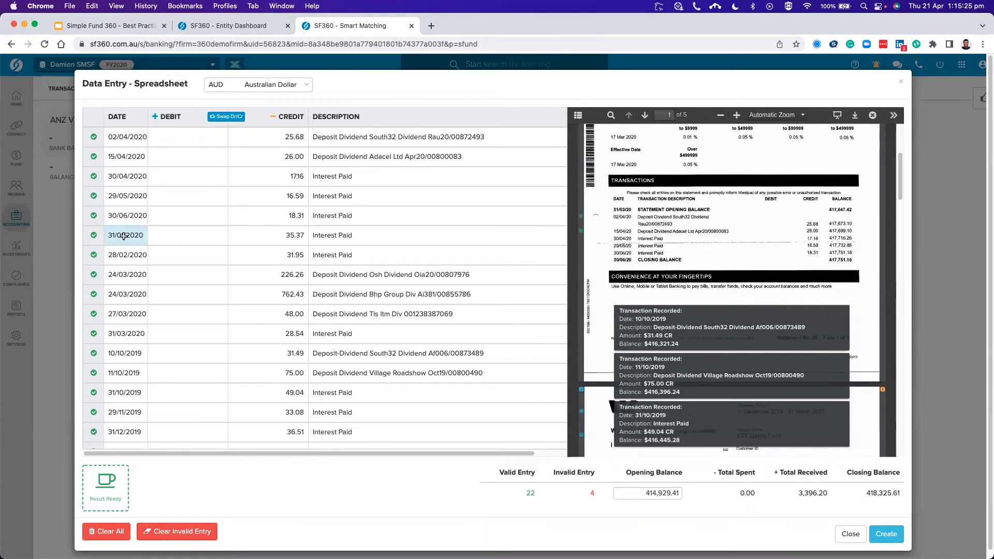
click(132, 314)
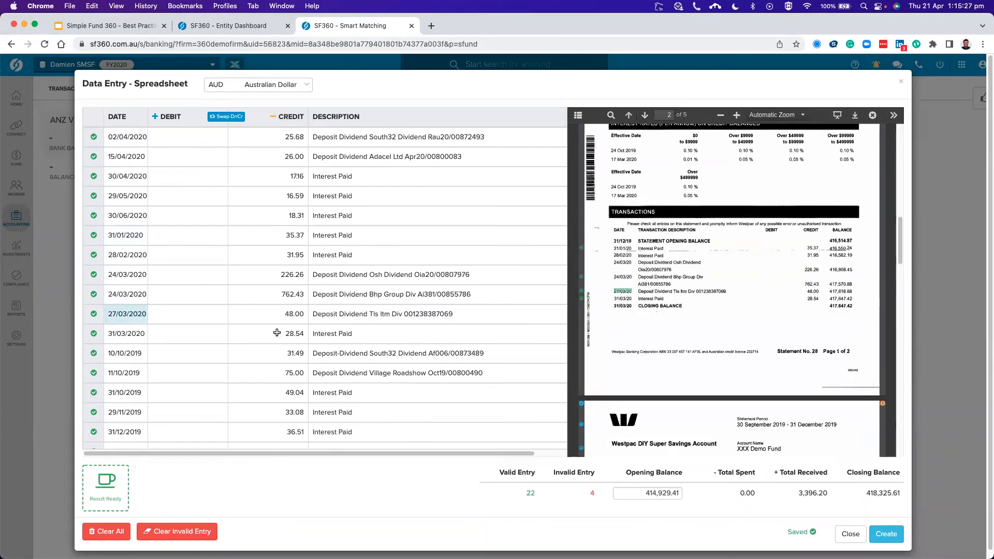
click(141, 365)
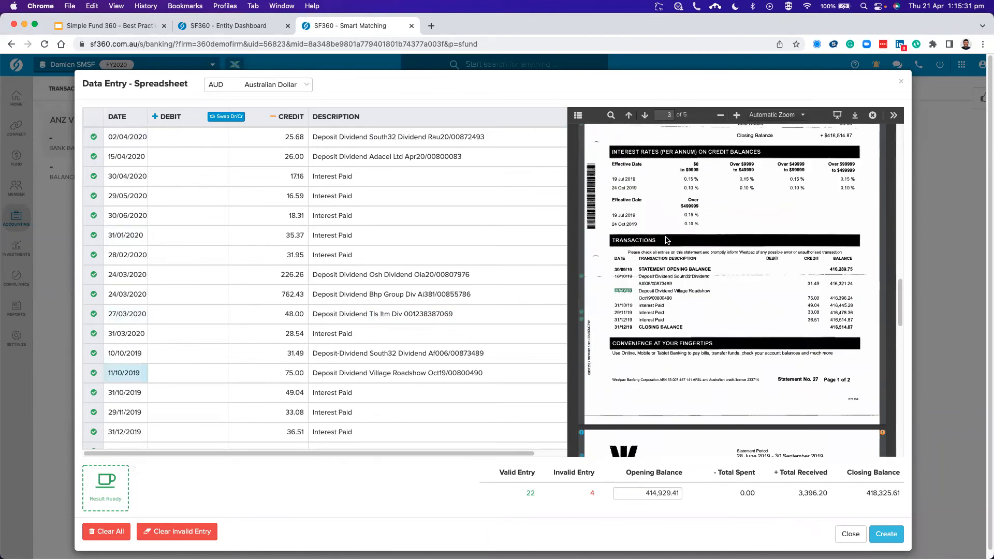
Step: Locate the statement lines for the 24/09/2019 Osh, 11/10/2019 Village Roadshow and 24/03/2020 Bhp Group dividends and the 29/11/2019 interest
scroll(311, 337, down, 5)
click(347, 377)
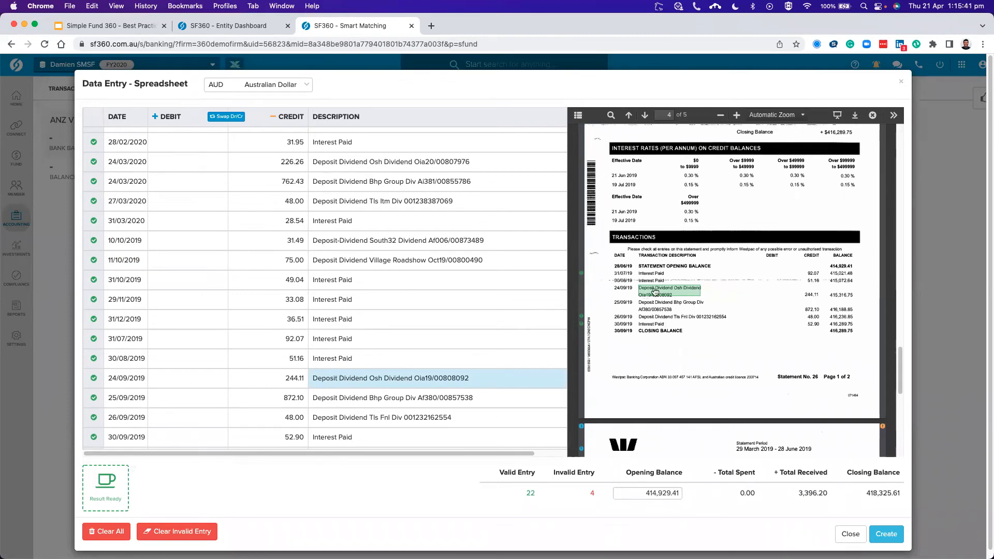
mouse_move(661, 293)
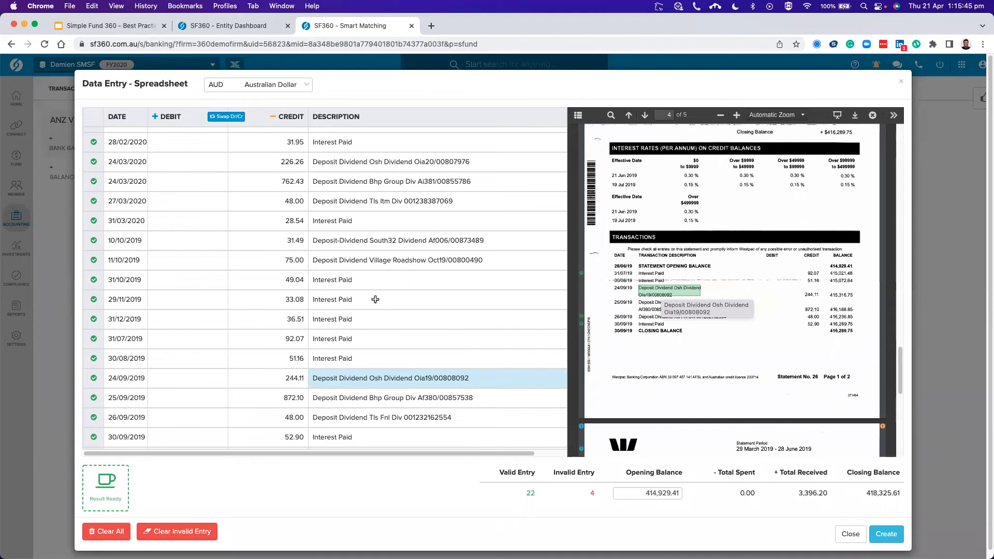
click(290, 298)
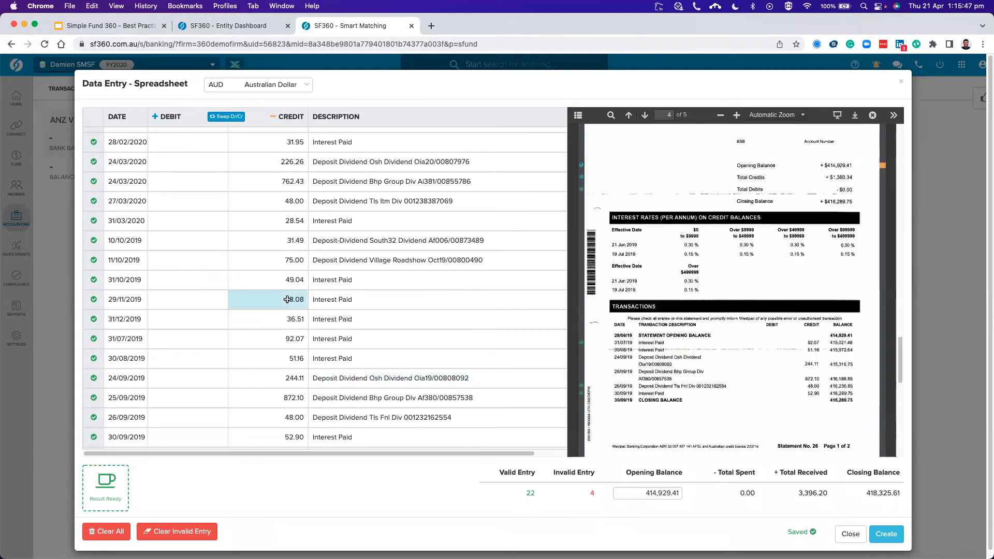
click(314, 301)
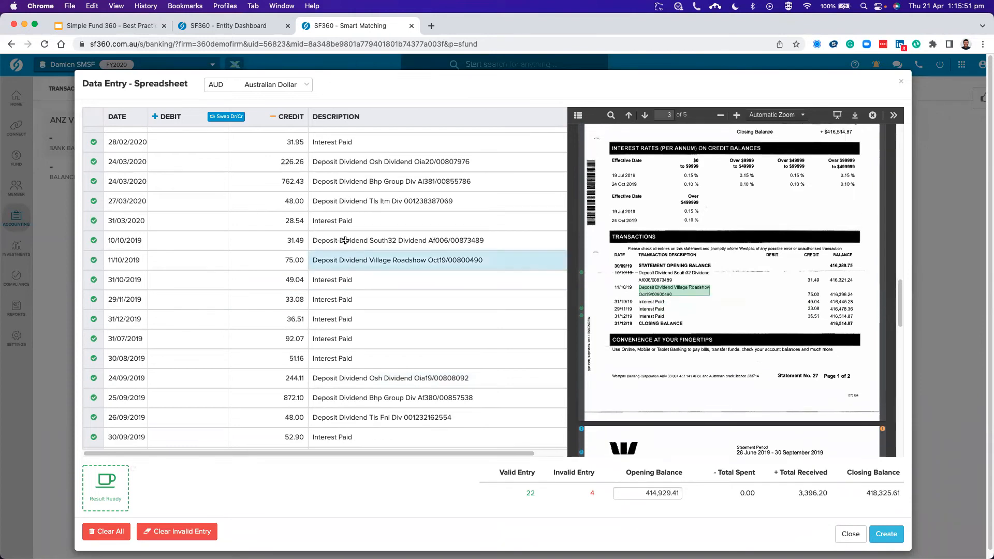
click(356, 183)
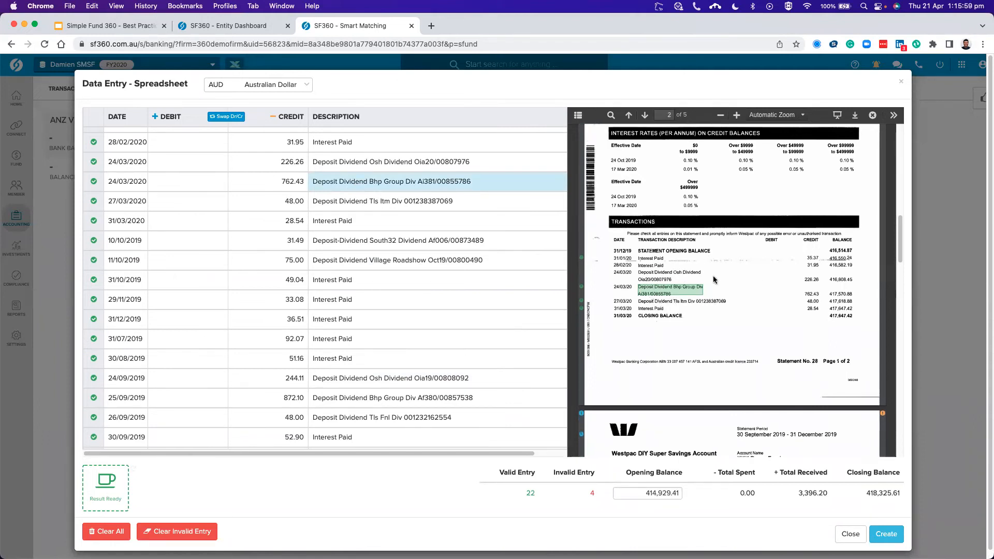
Step: Starting from the statement PDF, locate the spreadsheet rows matching its 31/12/19 and 31/05/19 interest lines
scroll(713, 278, down, 2)
scroll(712, 279, down, 7)
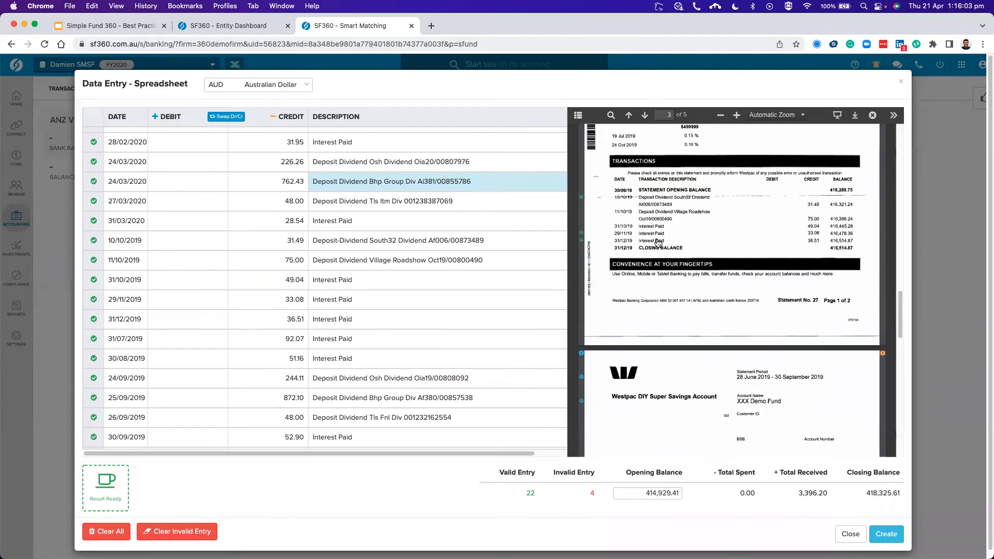
click(658, 242)
scroll(673, 305, down, 10)
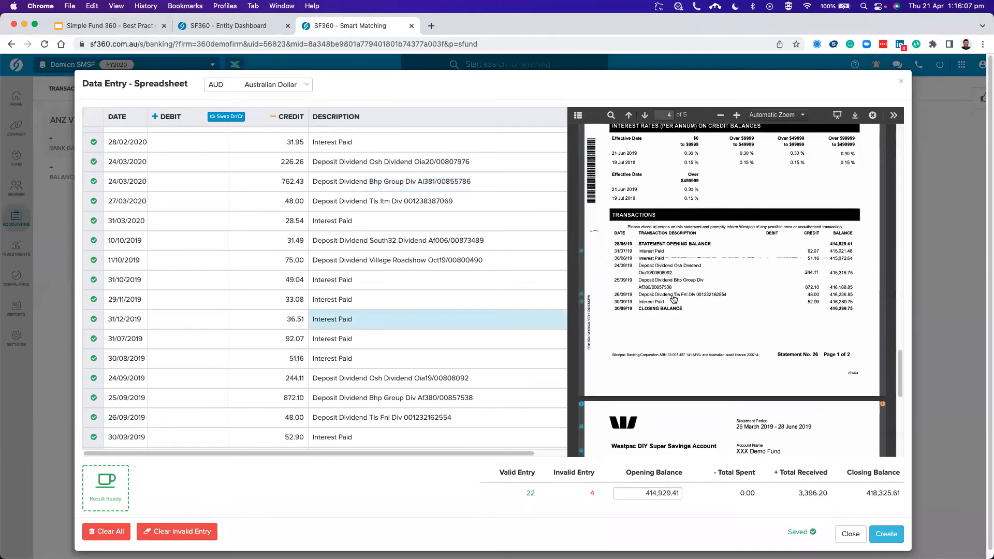
scroll(673, 299, down, 8)
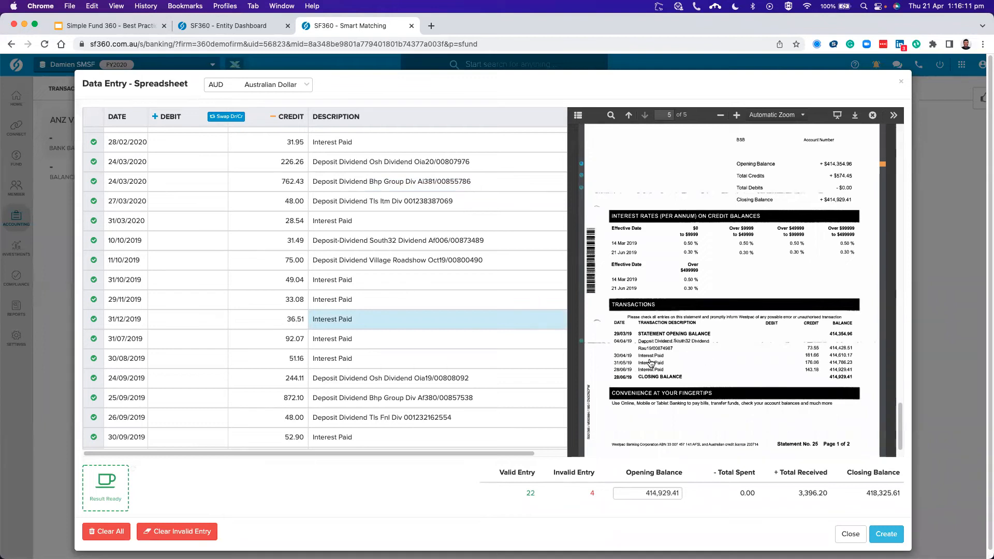
click(651, 362)
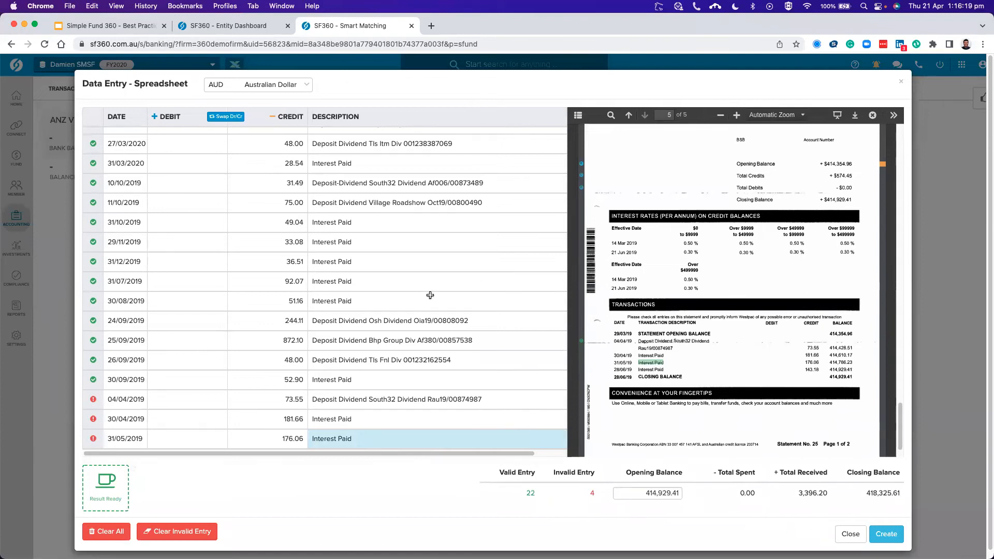
Step: Compare the 02/04/2020 South32 dividend, 15/04/2020 Adacel dividend and 30/04/2020 interest entries with the statement's first page
scroll(423, 302, up, 5)
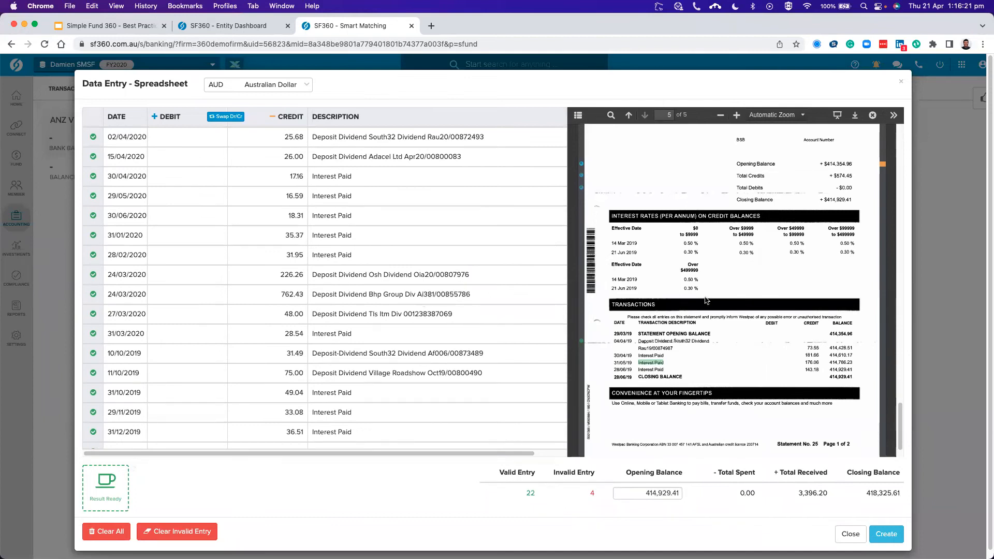
scroll(725, 317, up, 5)
scroll(725, 316, up, 5)
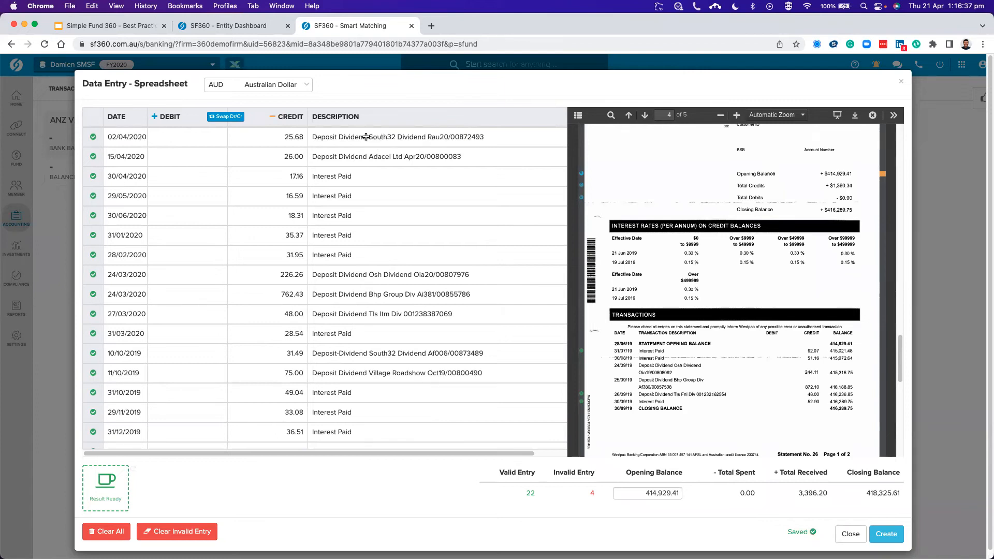
click(348, 133)
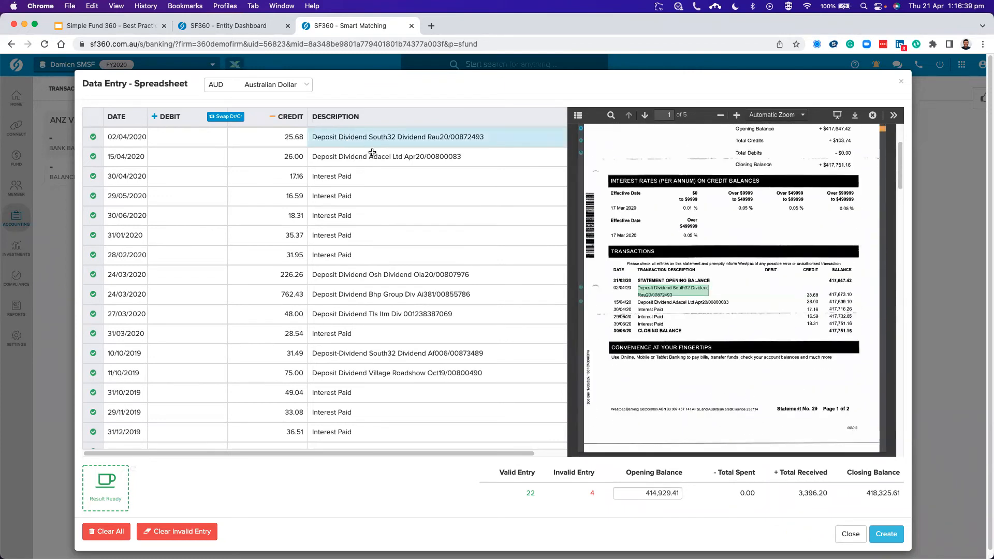
click(275, 138)
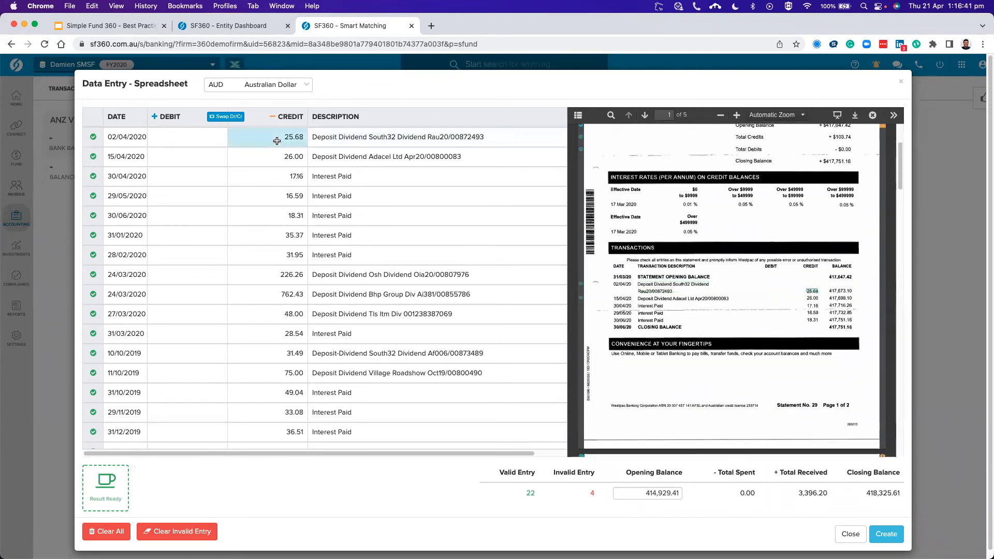
click(377, 143)
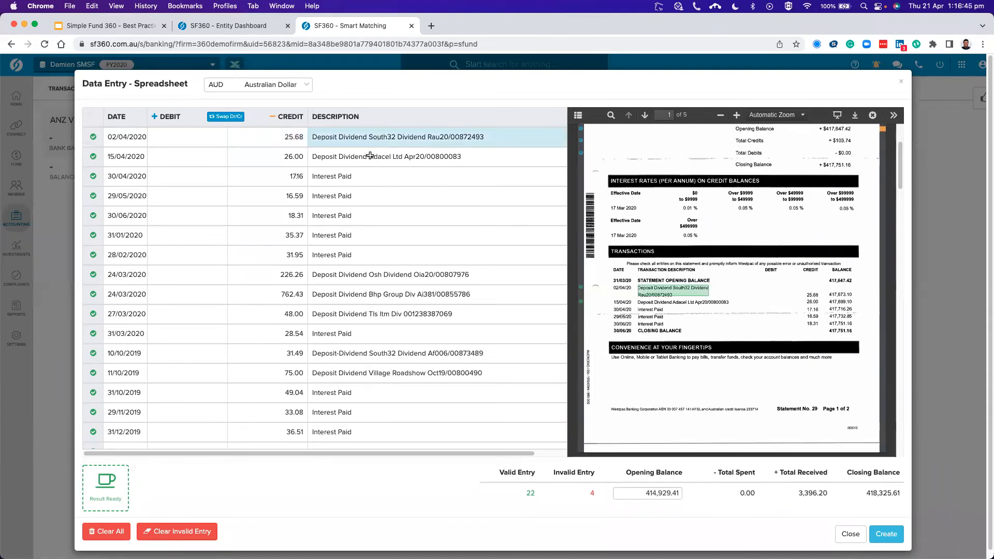
click(369, 156)
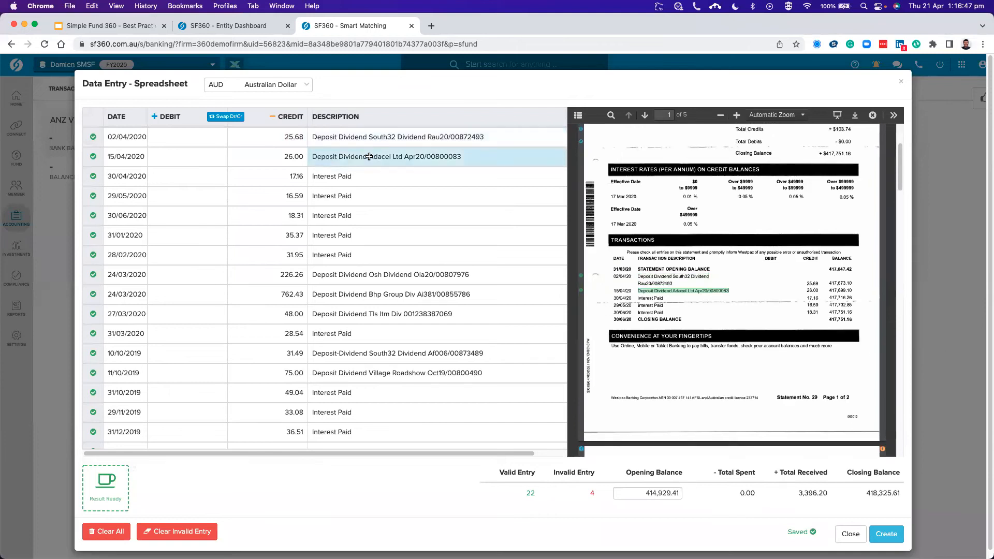
click(133, 176)
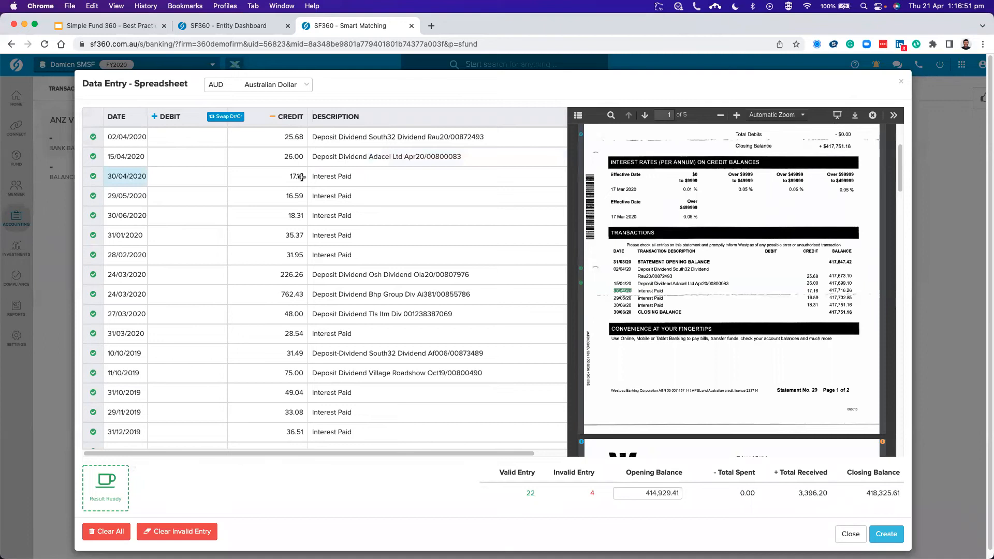
click(342, 176)
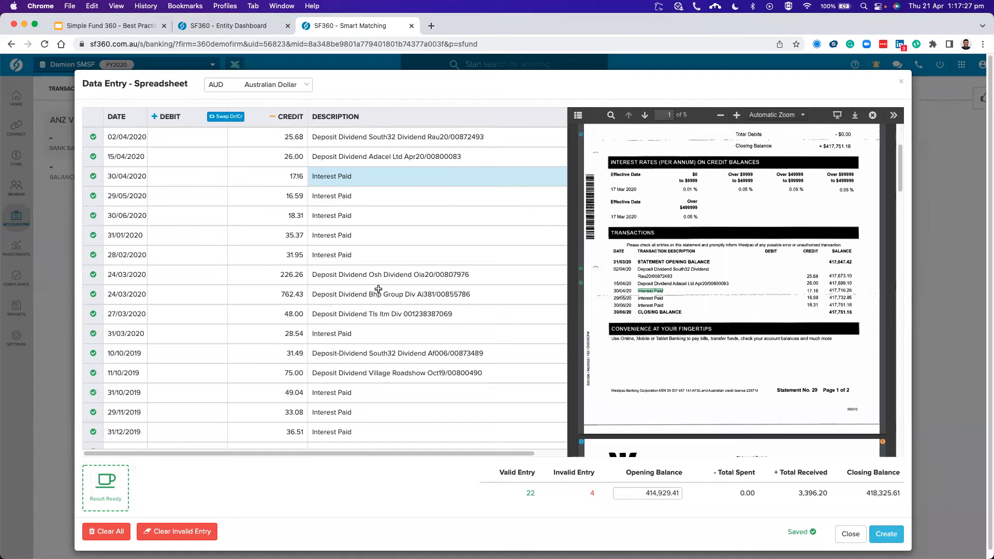
Step: Clear the invalid April to June 2019 entries from the spreadsheet and compare its closing balance with the statement's first page
scroll(334, 297, down, 5)
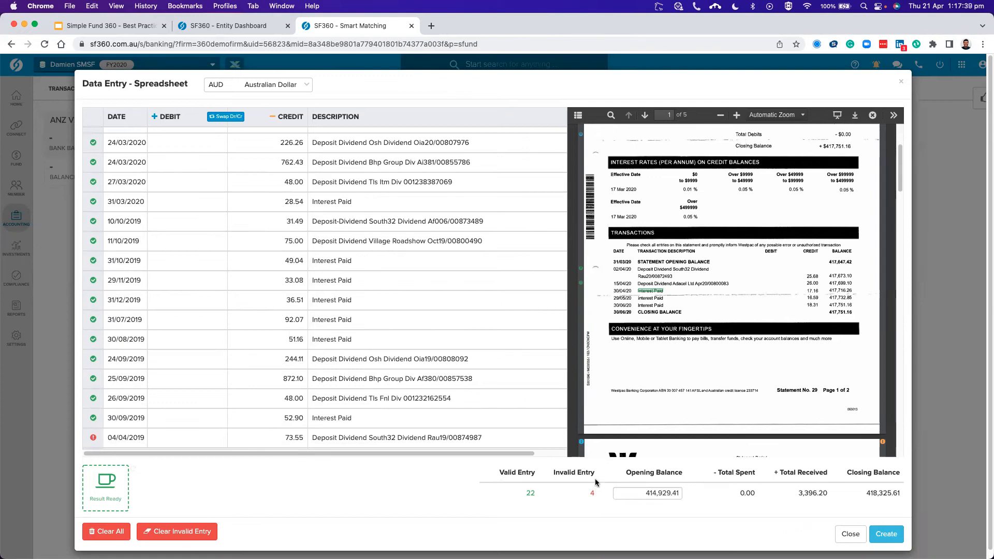
scroll(472, 325, down, 5)
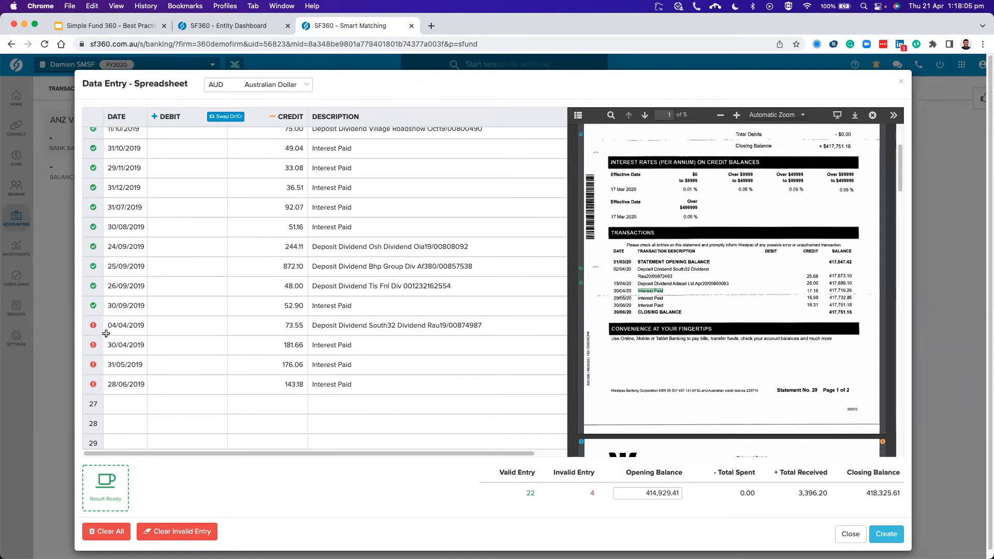
mouse_move(95, 327)
click(189, 535)
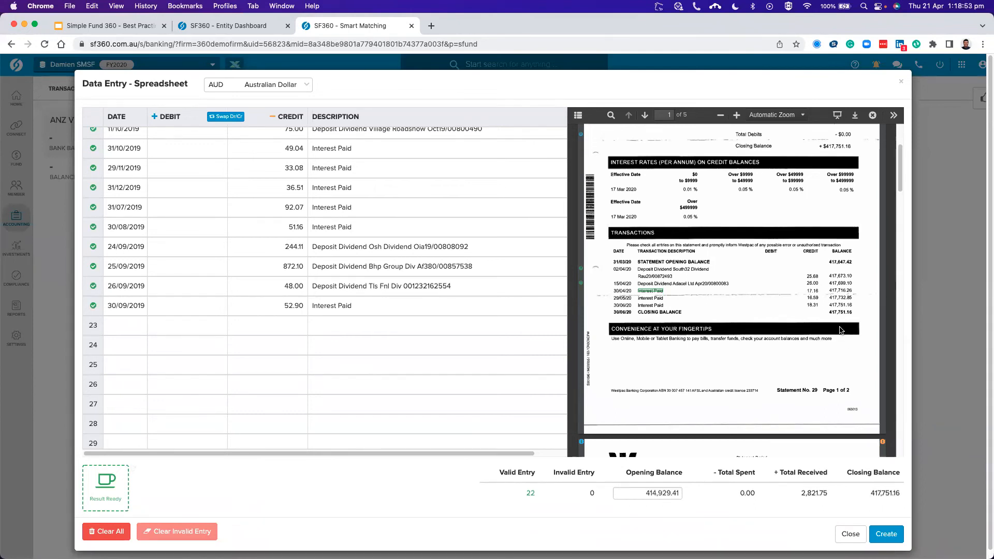
scroll(785, 290, up, 3)
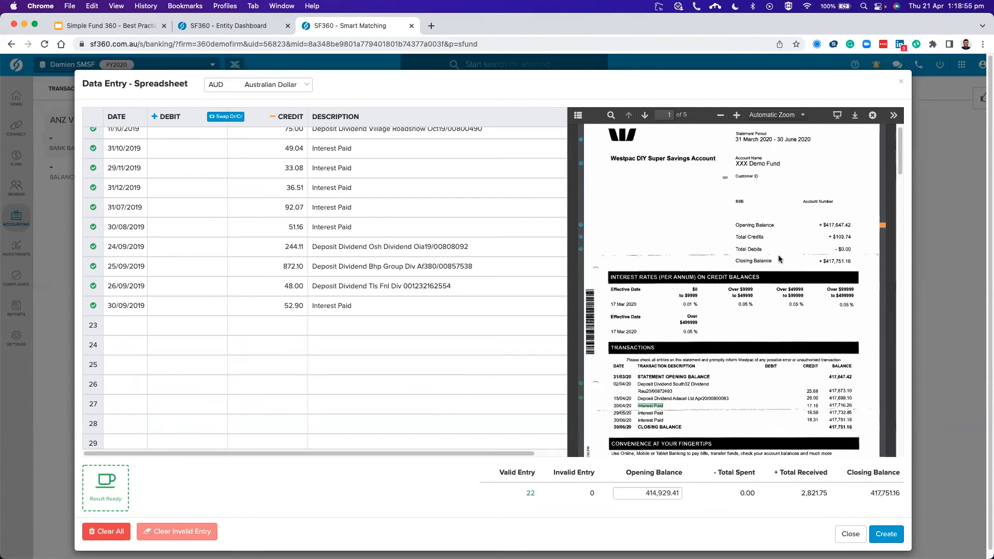
scroll(778, 255, down, 1)
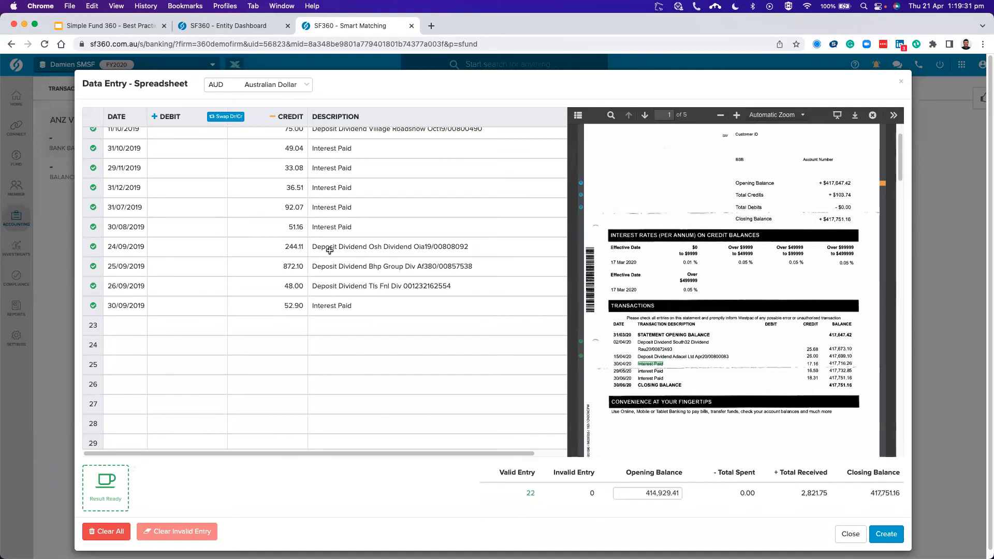
Step: Compare the spreadsheet rows with the transactions and balances on the first three pages of the savings account statement
scroll(806, 342, down, 5)
scroll(806, 342, down, 4)
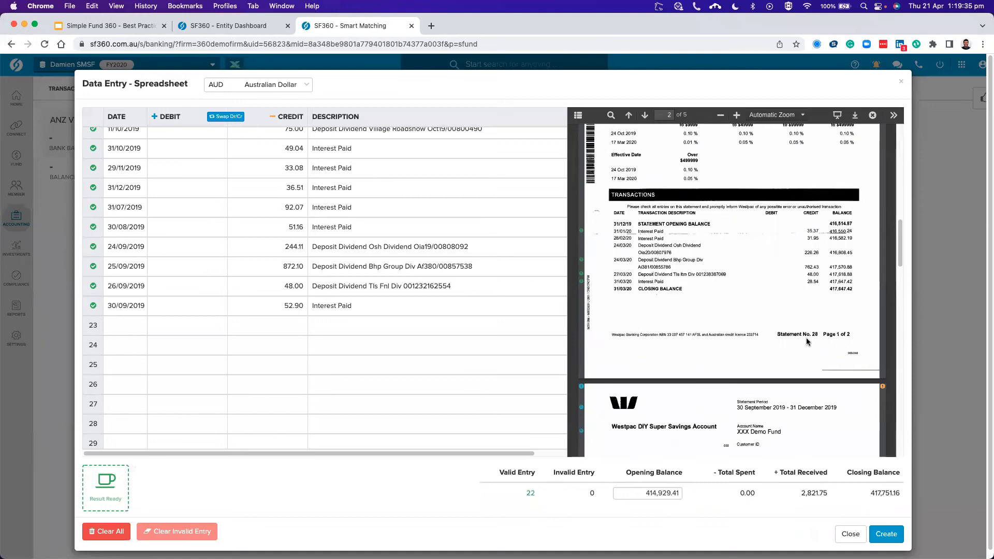
scroll(806, 341, down, 2)
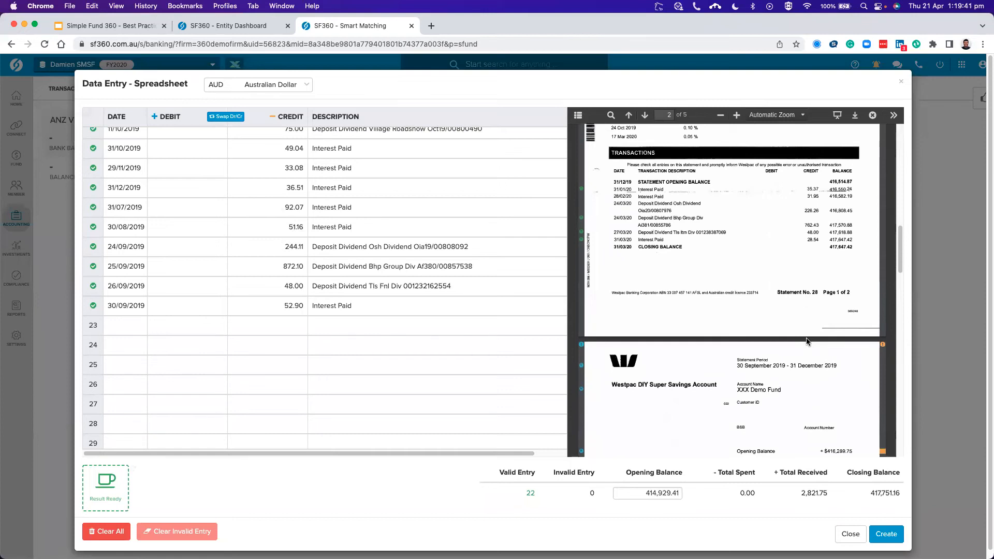
scroll(805, 342, down, 6)
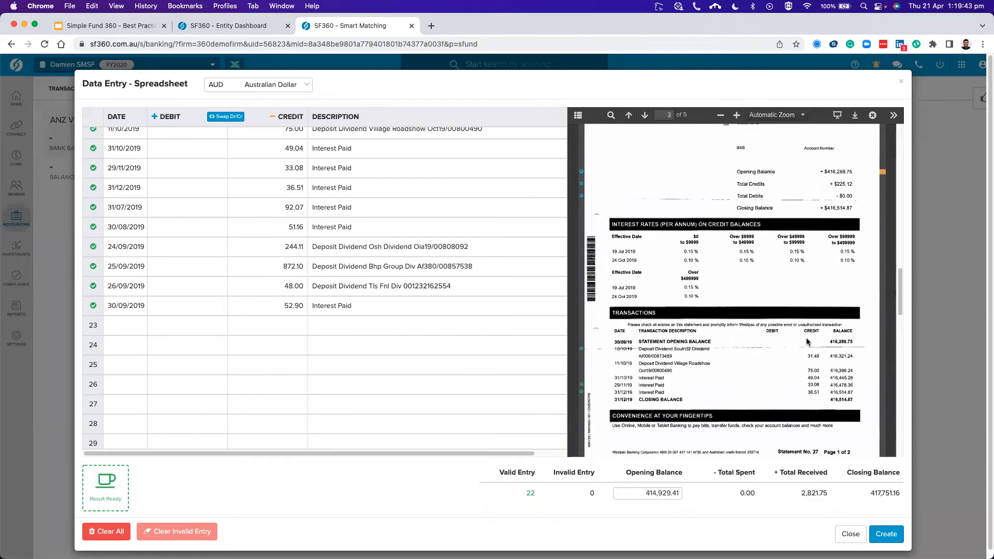
scroll(806, 342, down, 1)
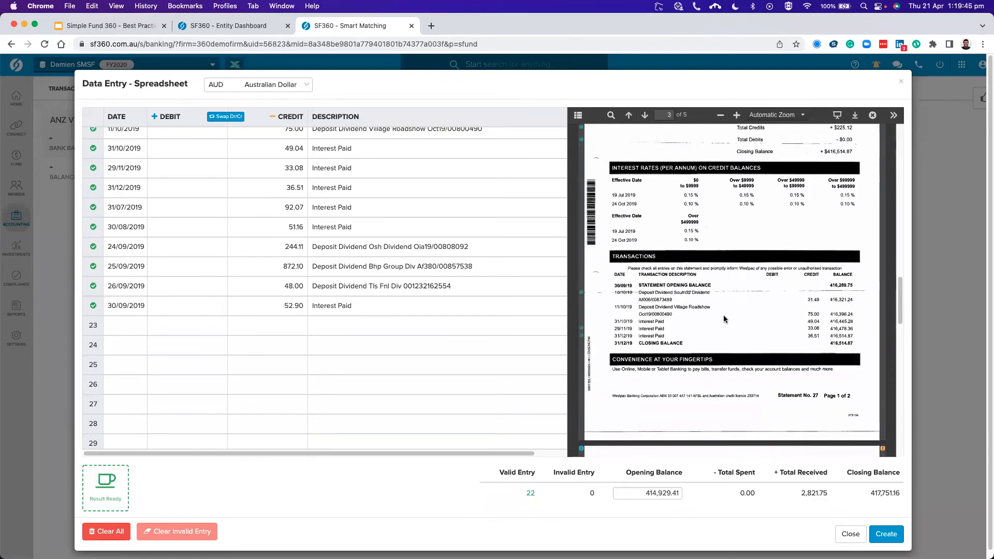
scroll(389, 318, up, 5)
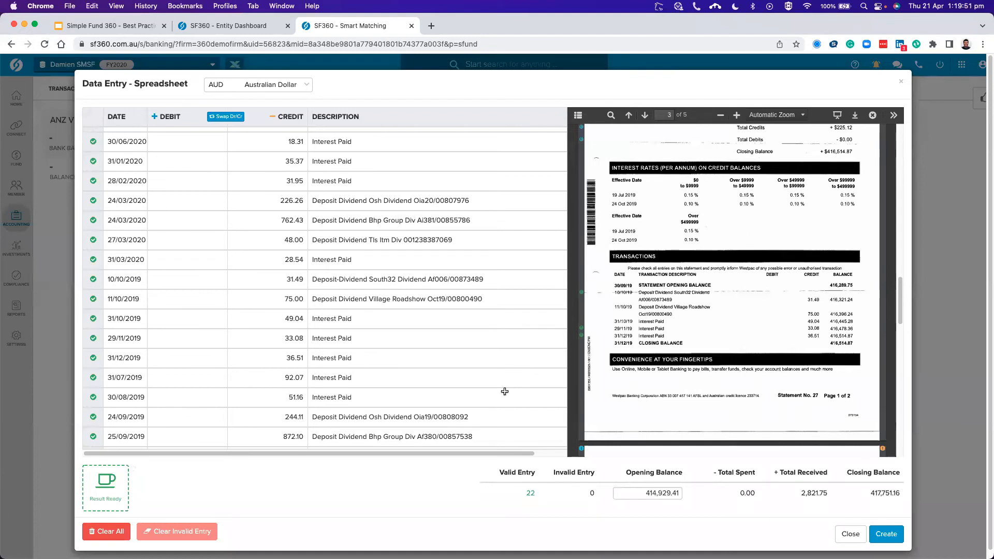
scroll(795, 378, up, 2)
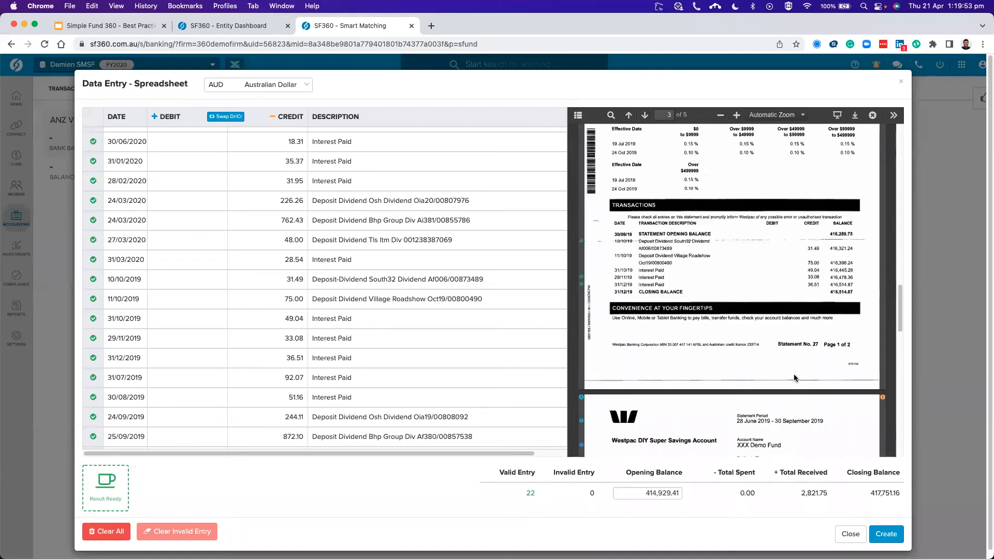
scroll(795, 378, up, 15)
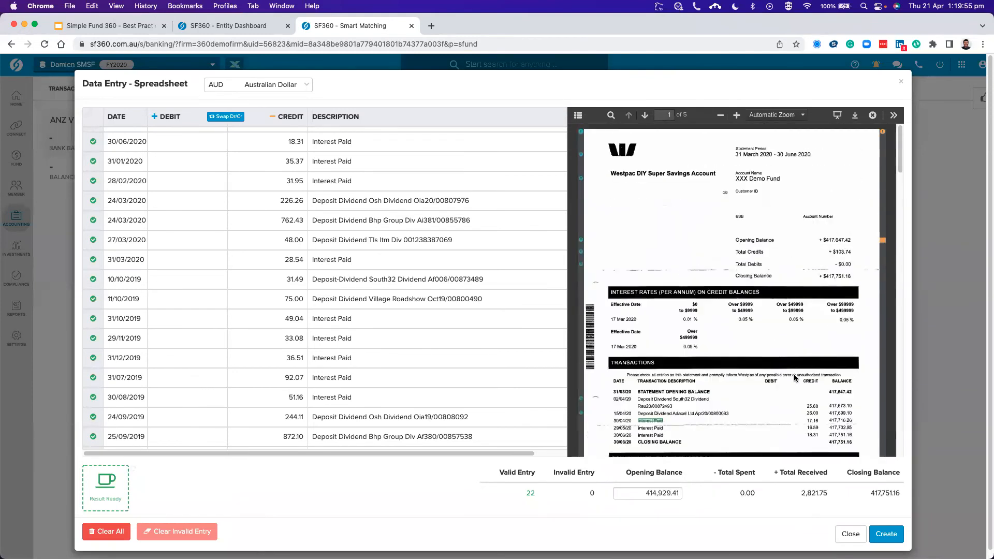
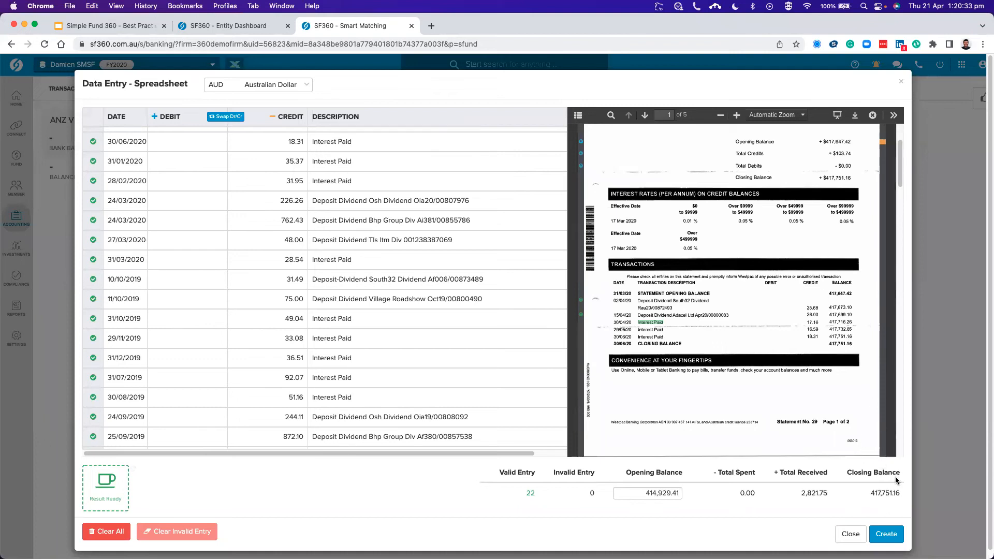
Step: Create the verified entries for Westpac DIY Super Savings and review them in the Transaction List
click(894, 541)
click(894, 541)
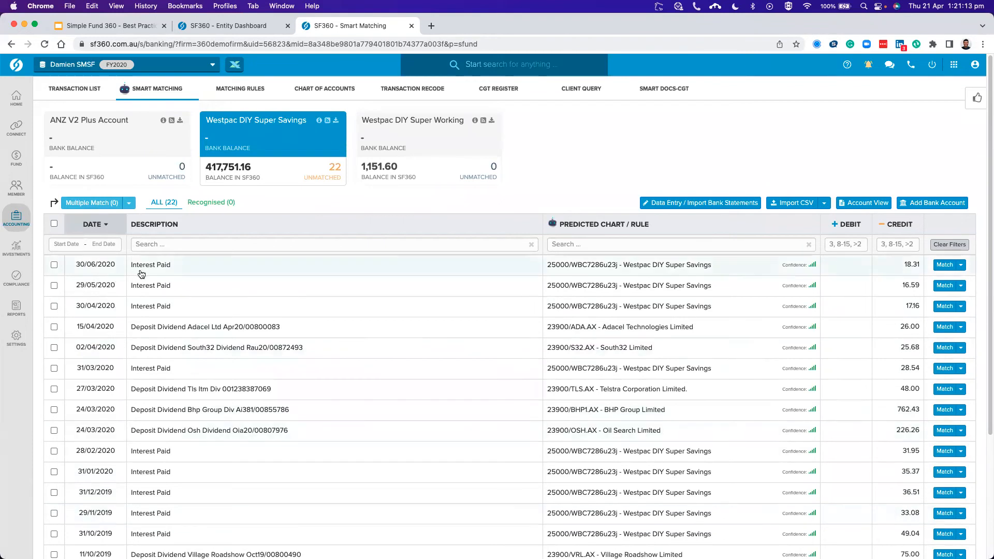
mouse_move(16, 218)
click(83, 120)
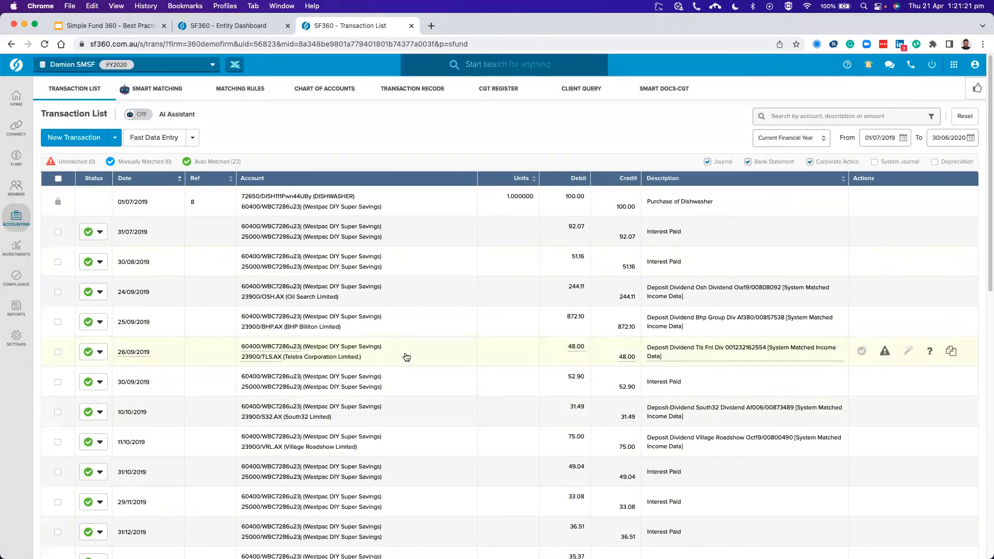
scroll(406, 357, down, 5)
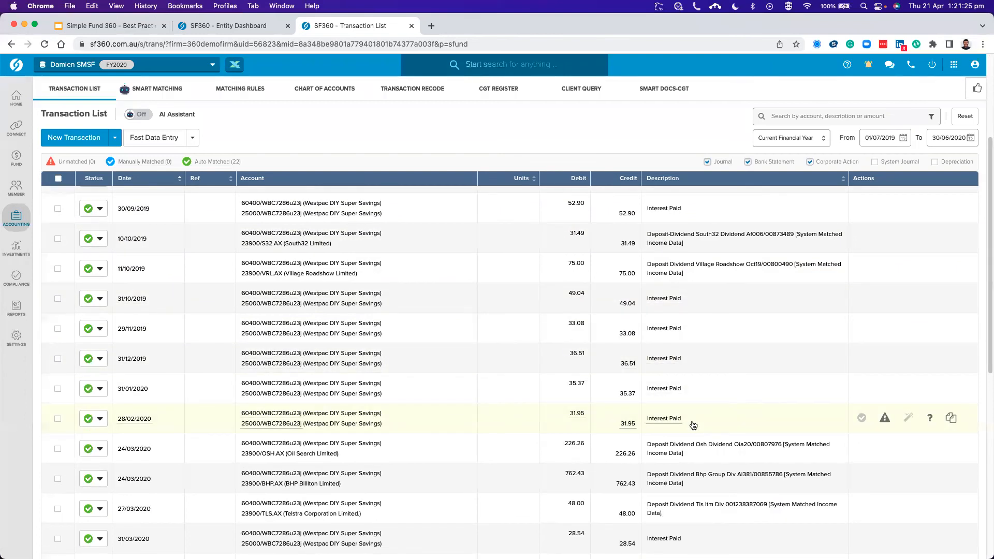
scroll(166, 389, up, 5)
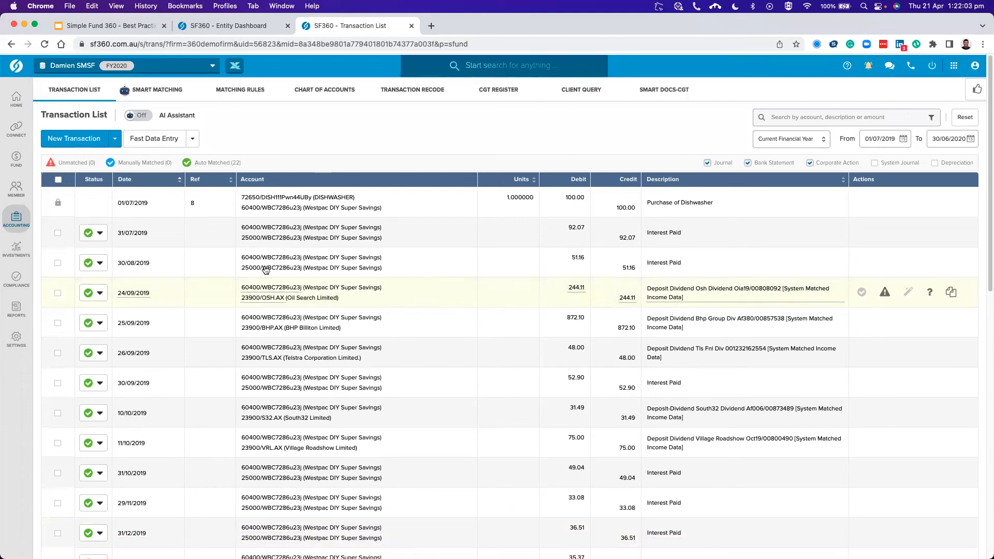
Step: Open the bank statement data entry spreadsheet for the Westpac DIY Super Working account in Smart Matching
click(167, 95)
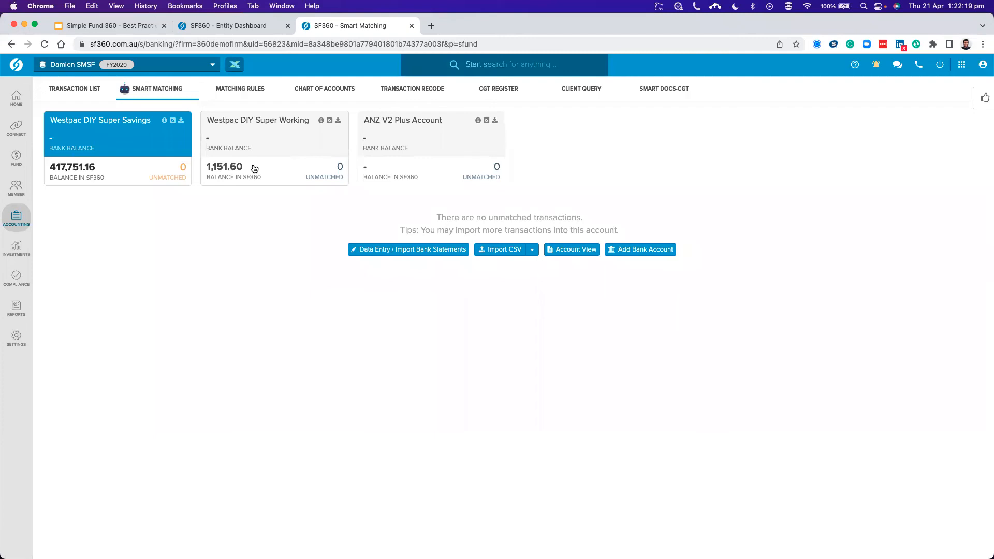
click(278, 146)
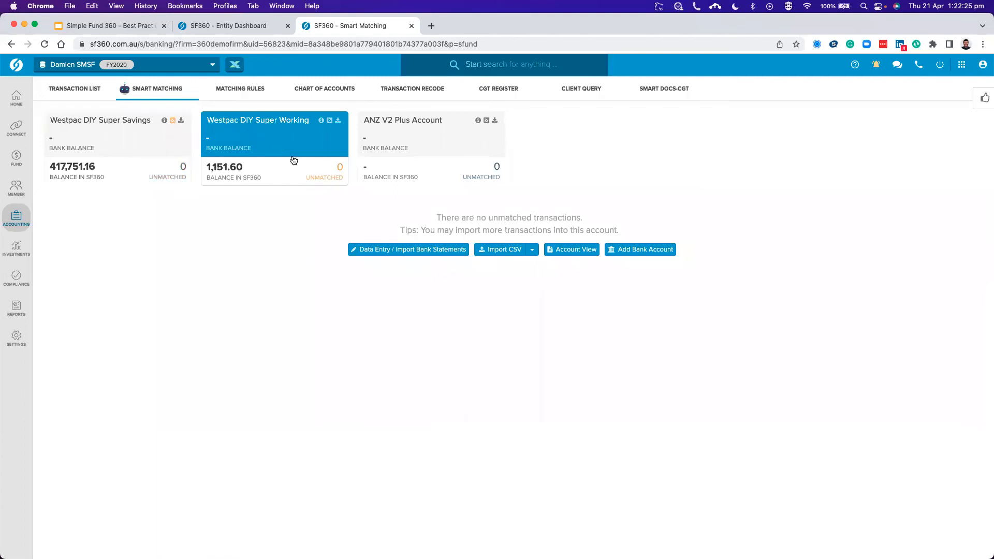
click(399, 250)
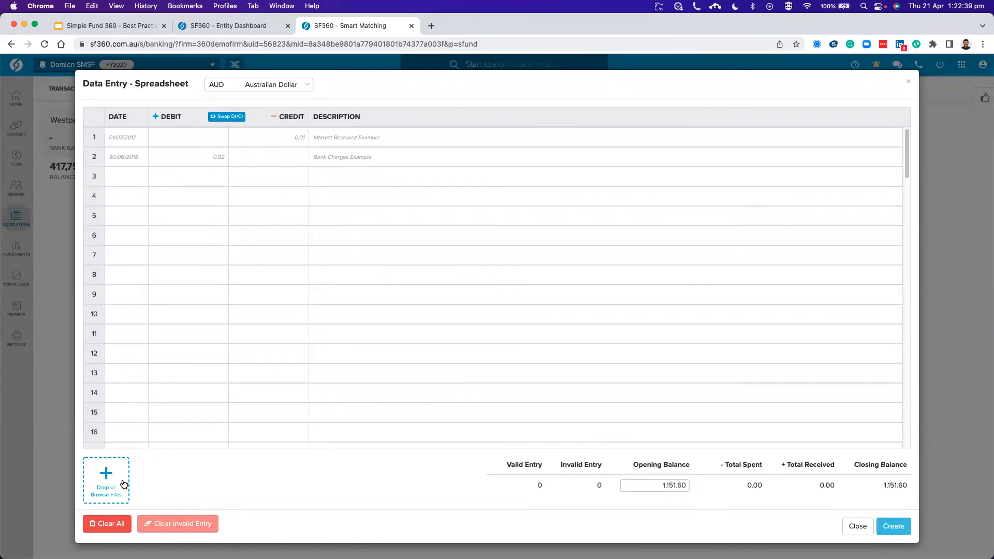
Step: Load TEST Super 19-20 Saving Acc.pdf from the Downloads folder into the data entry spreadsheet
key(super+Tab)
click(365, 100)
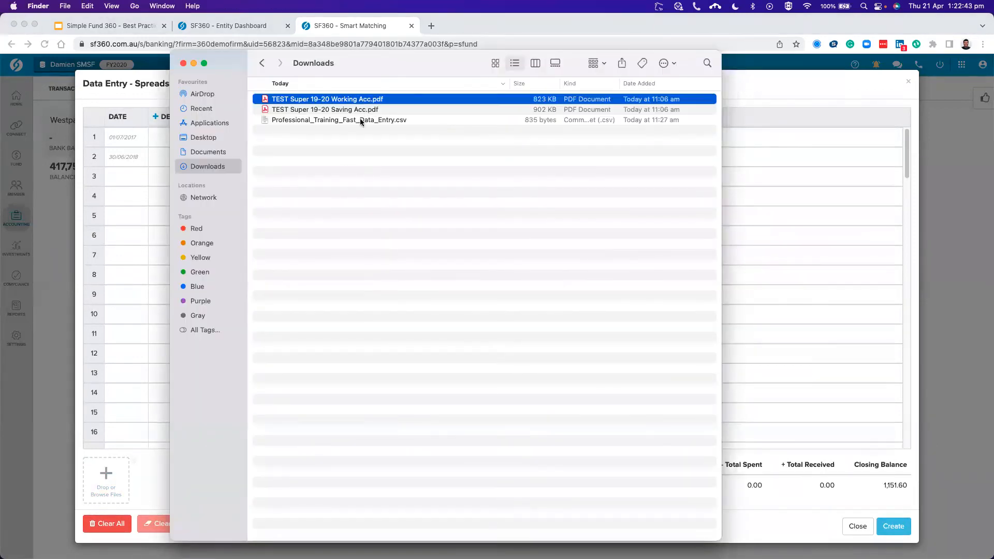
click(370, 110)
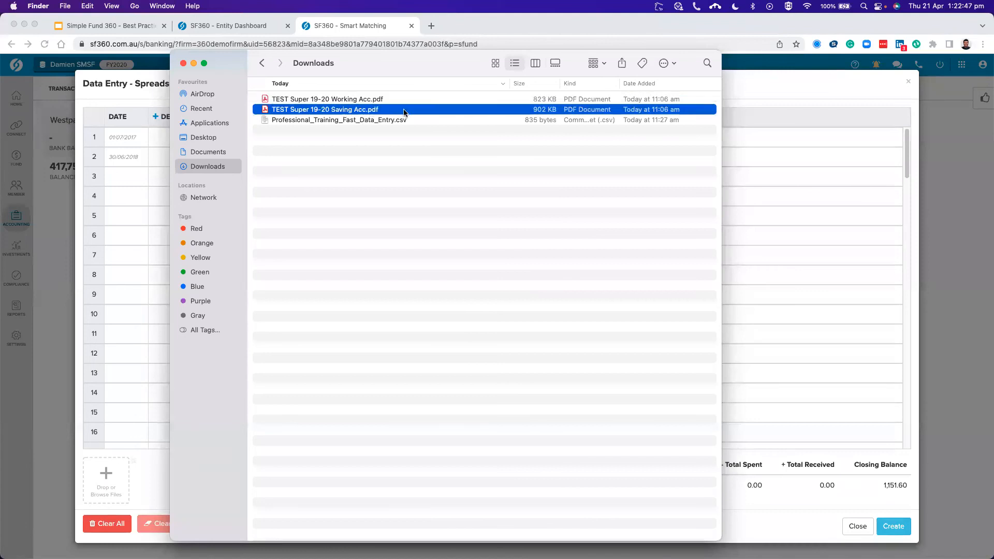
click(371, 109)
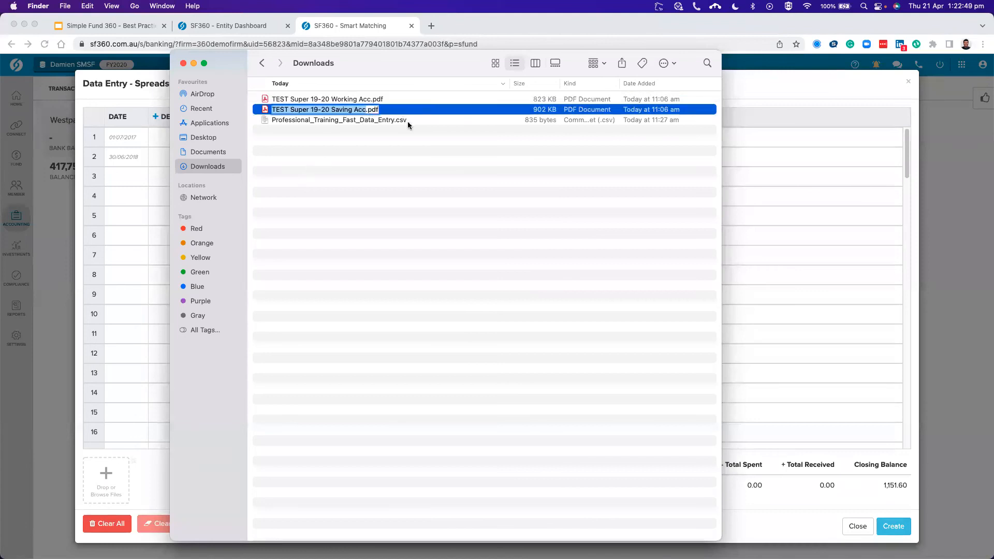
click(408, 162)
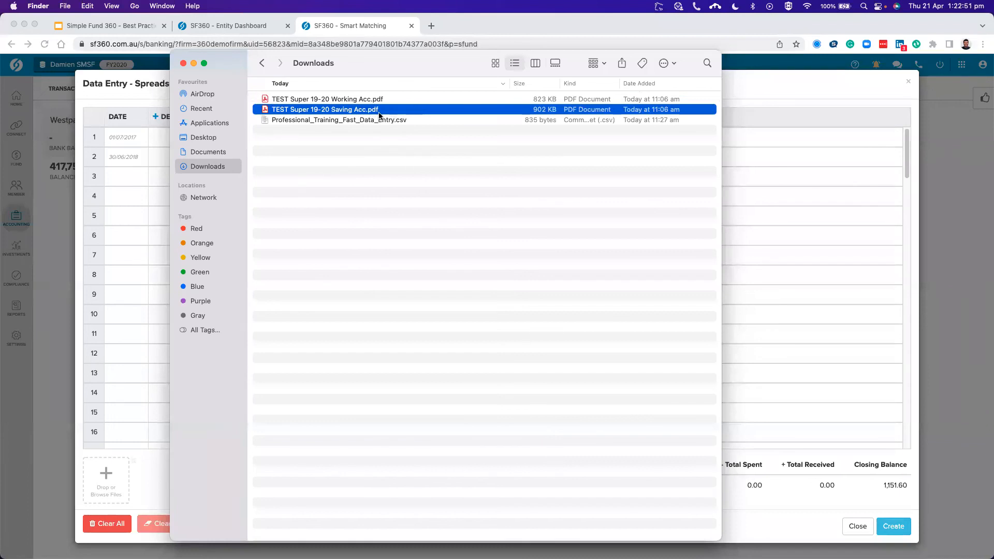
drag(386, 114, 117, 487)
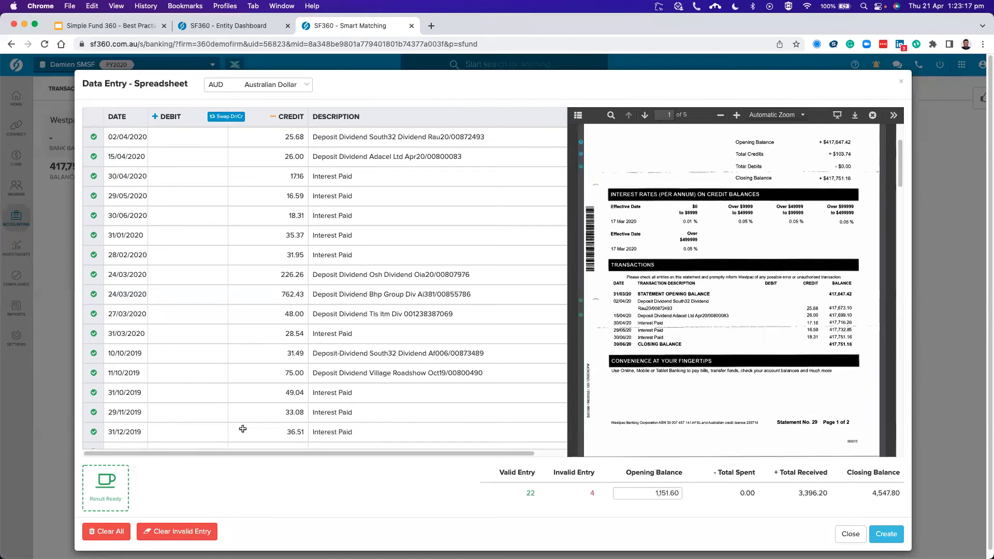
Step: Clear the invalid April to June 2019 entries and check which account the statement's first page belongs to
scroll(347, 369, down, 10)
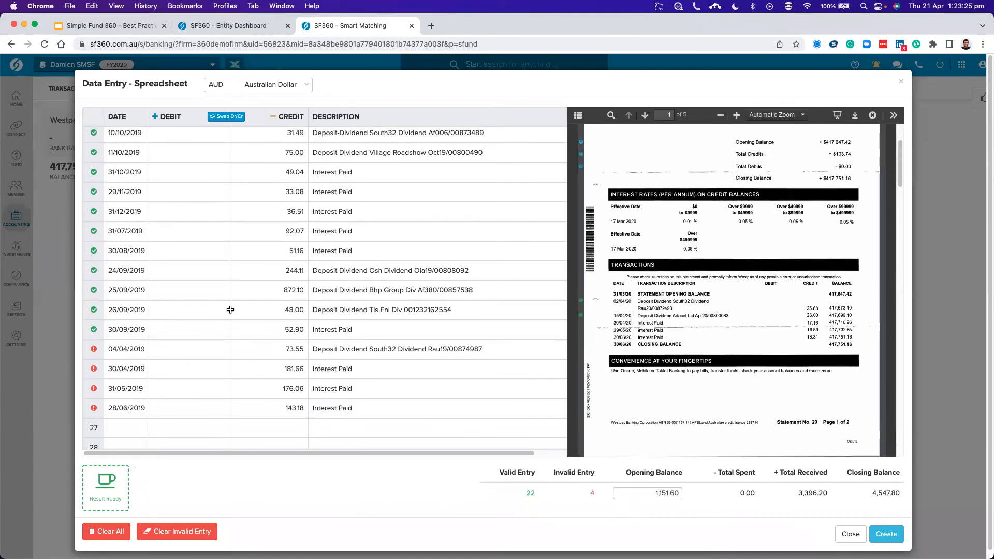
click(202, 535)
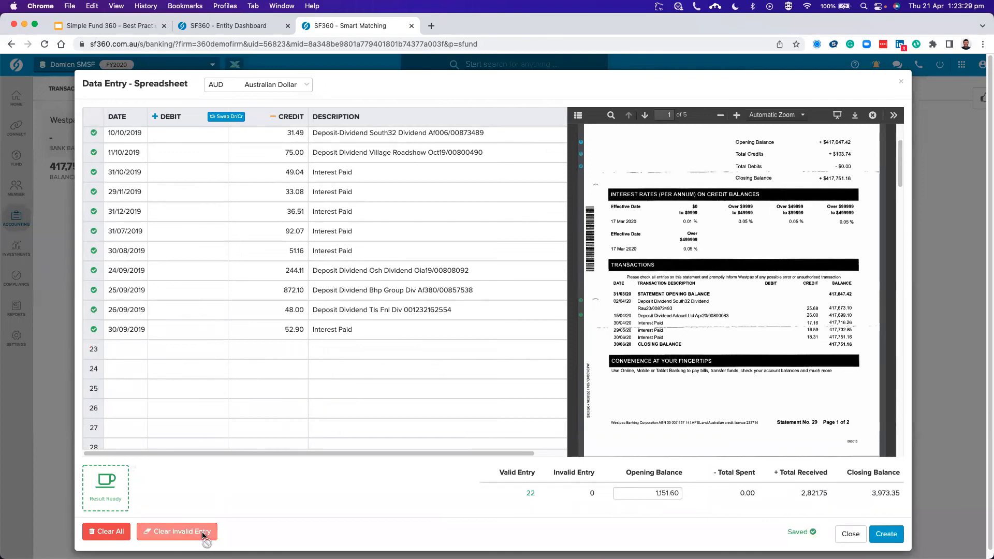
scroll(777, 339, up, 2)
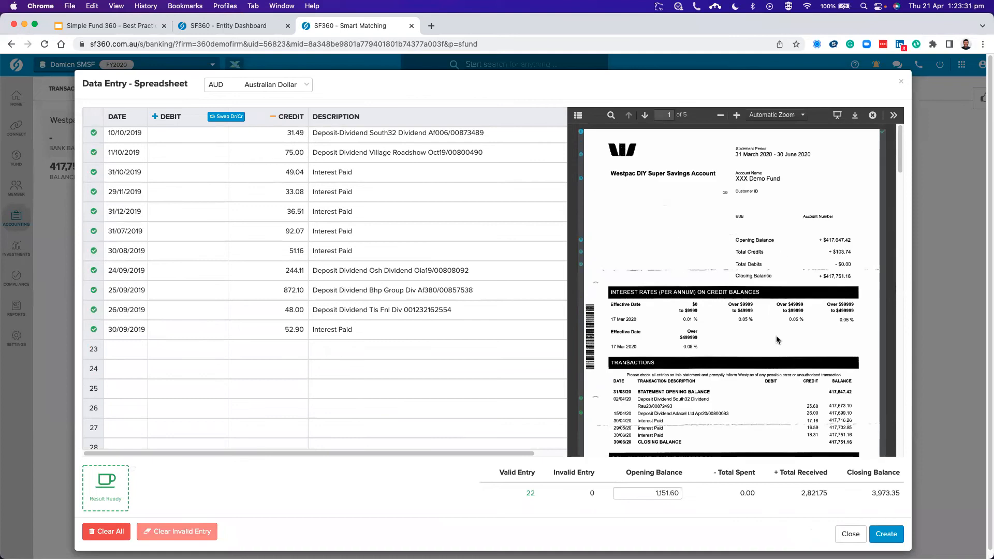
scroll(775, 339, down, 2)
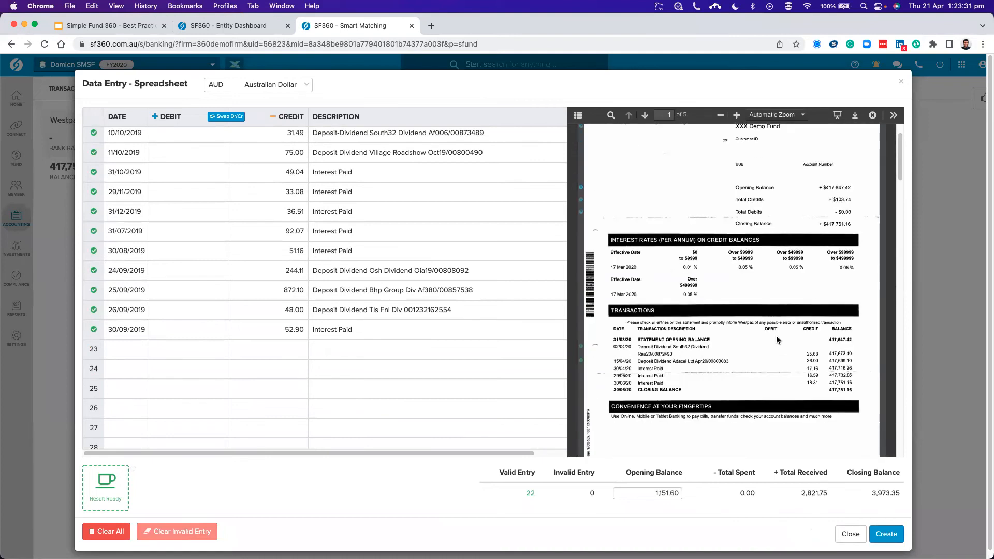
Step: Clear all entries extracted from the savings statement and close the spreadsheet without creating any
click(101, 540)
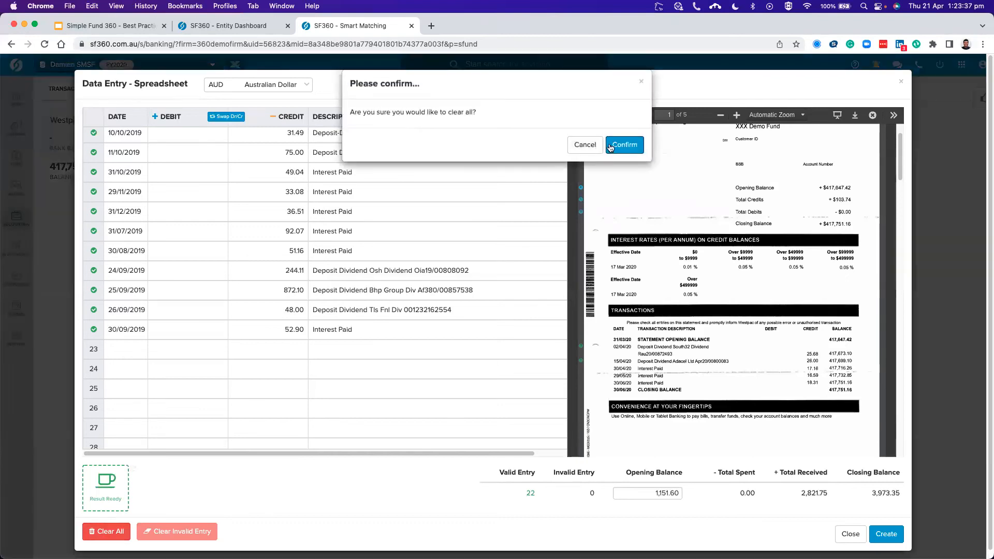
click(625, 145)
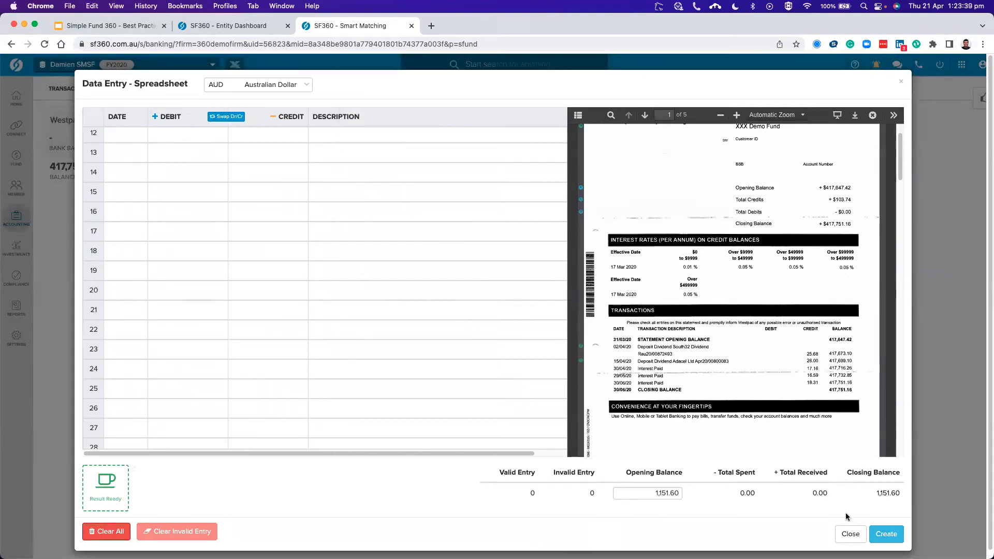
click(850, 534)
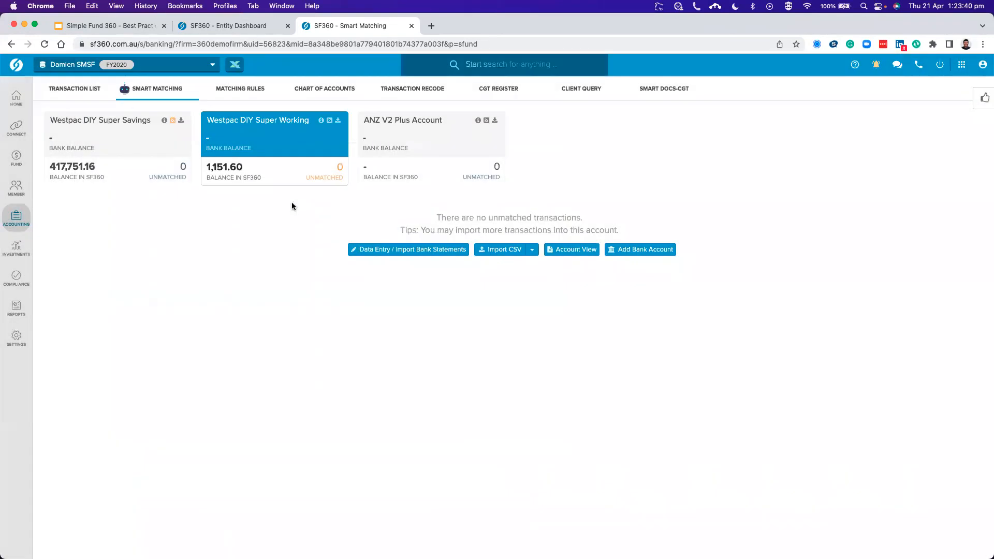
Step: Import TEST Super 19-20 Working Acc.pdf from Downloads into the Westpac DIY Super Working data entry spreadsheet
click(405, 250)
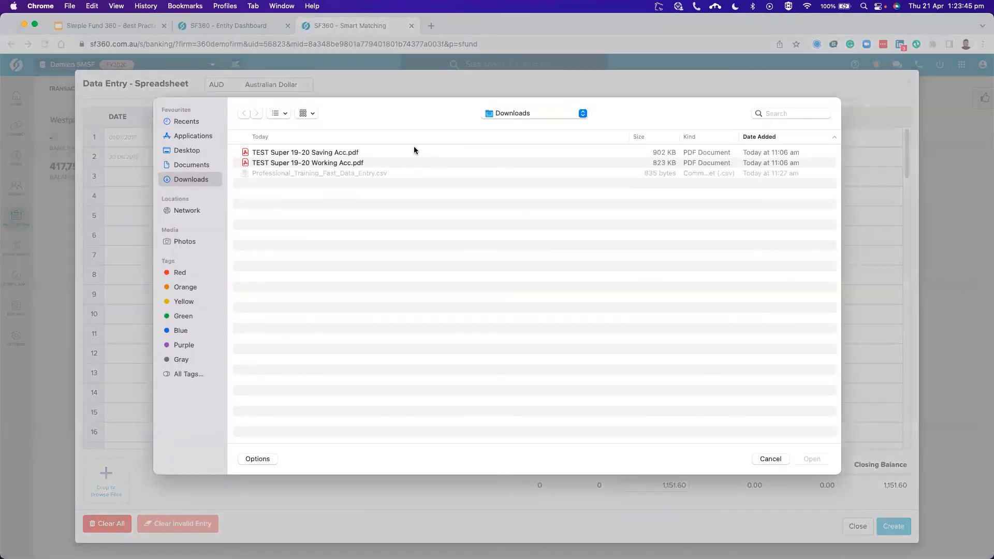
click(379, 163)
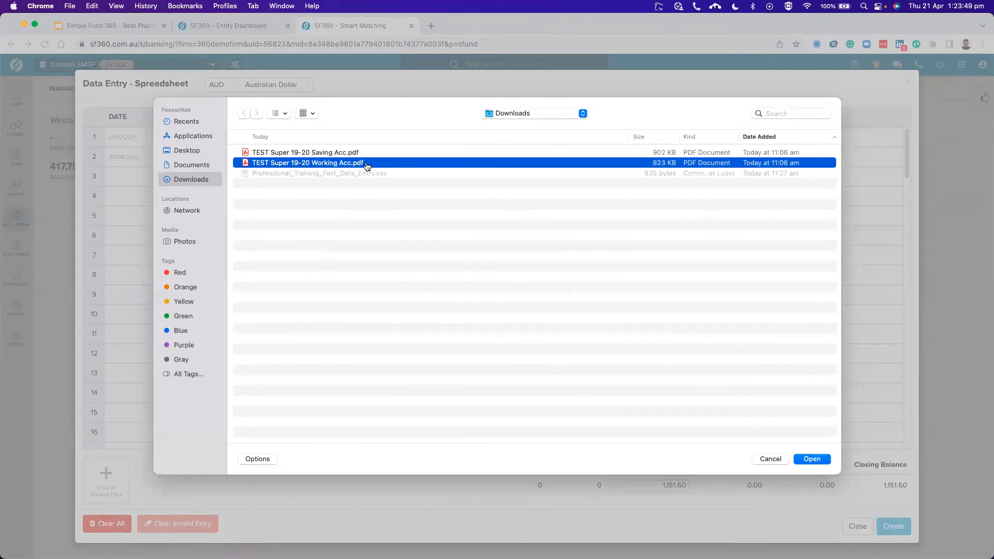
double_click(367, 163)
click(118, 472)
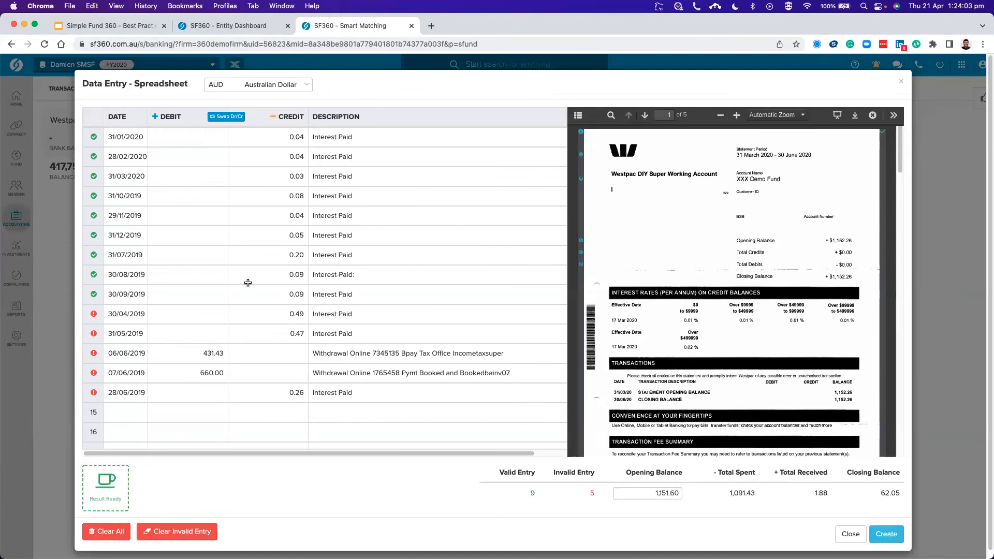
Step: Clear the invalid April to June 2019 entries, then create the remaining interest transactions for Westpac DIY Super Working
scroll(751, 310, down, 3)
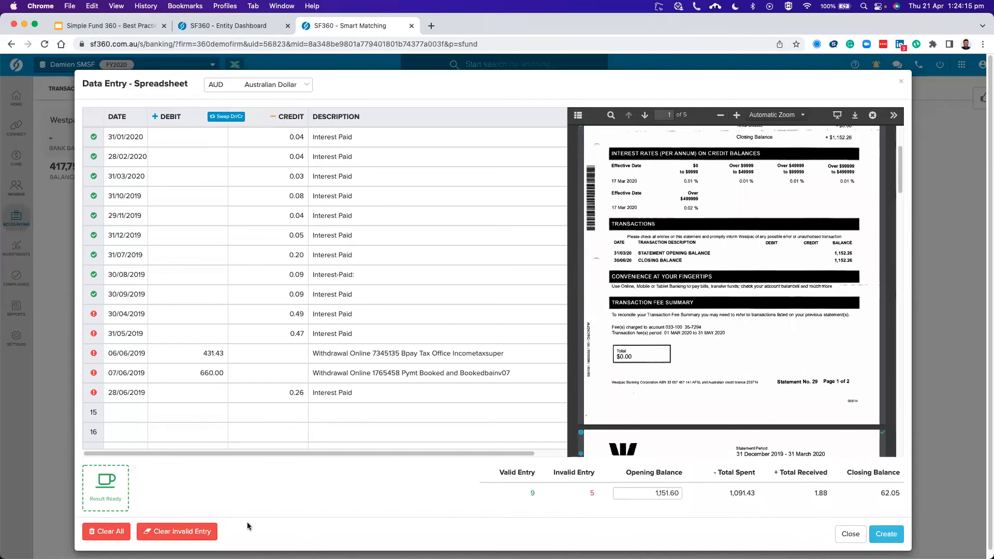
click(199, 535)
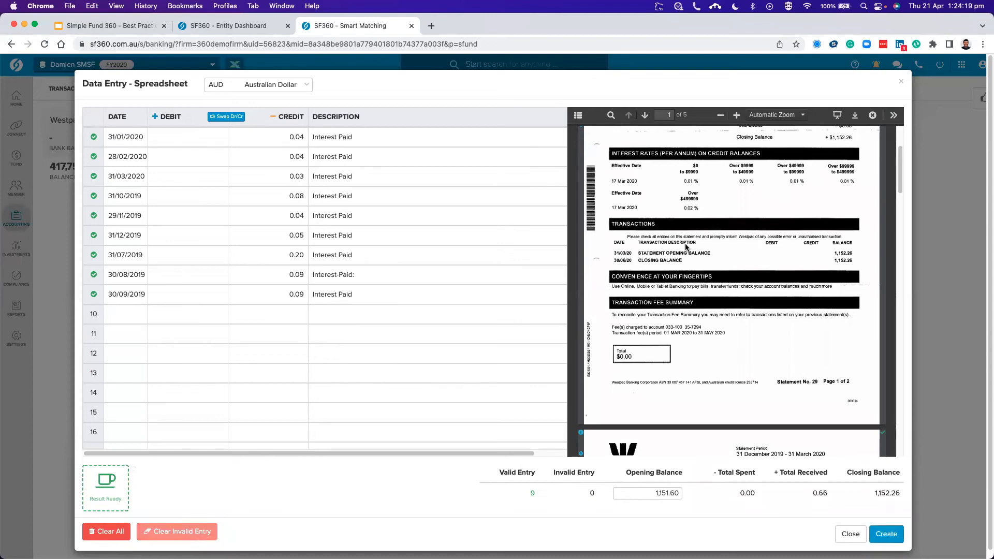
scroll(813, 284, up, 3)
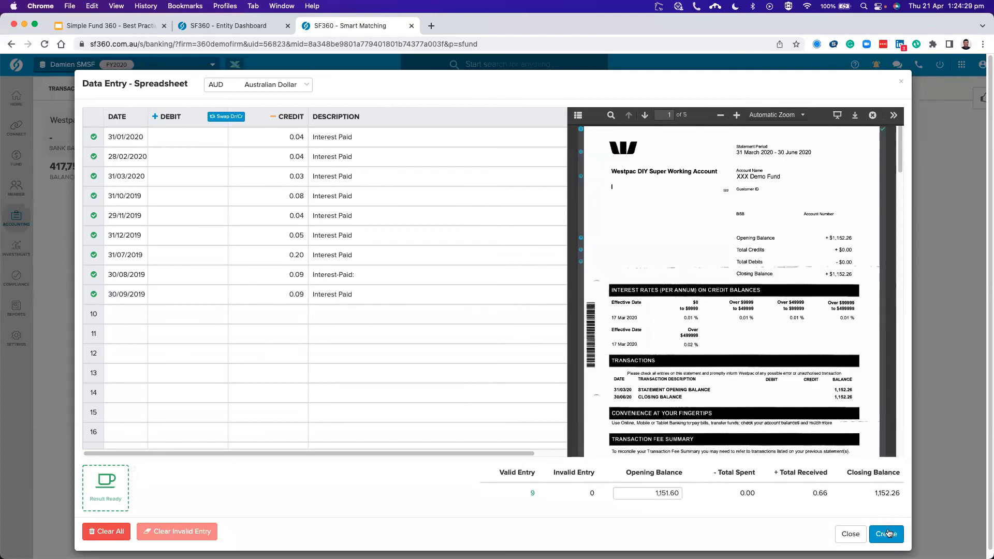
click(889, 534)
click(889, 533)
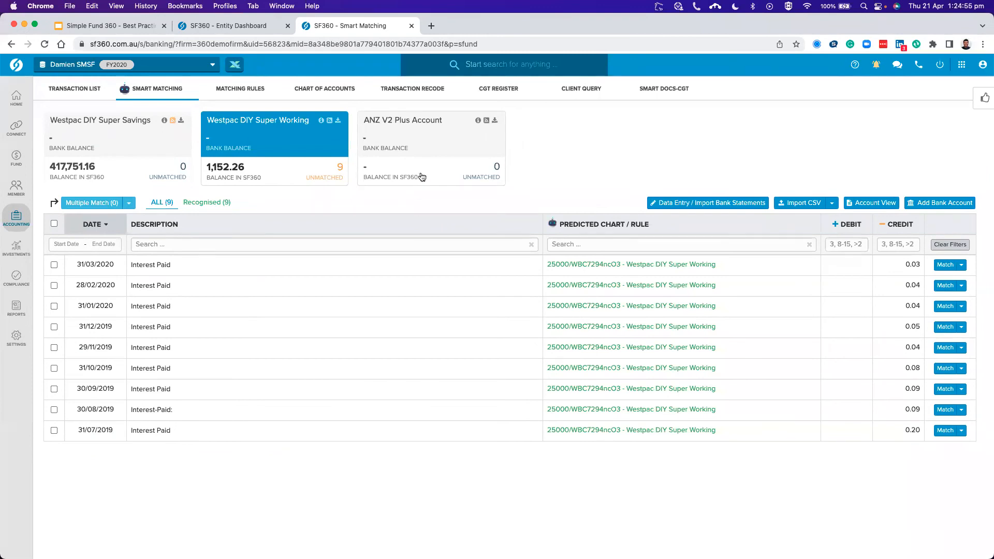
Step: Open the data entry spreadsheet for the ANZ V2 Plus Account
click(437, 152)
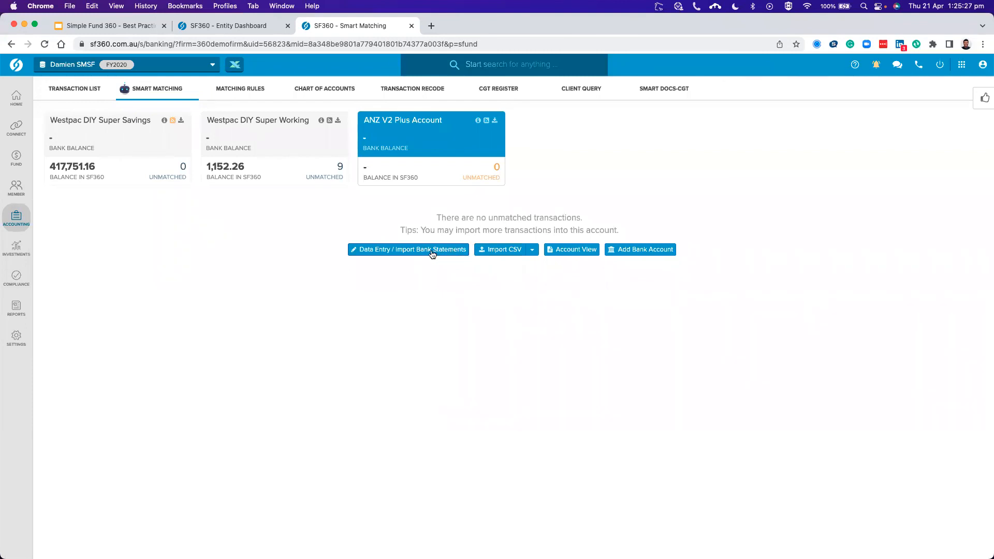
click(432, 252)
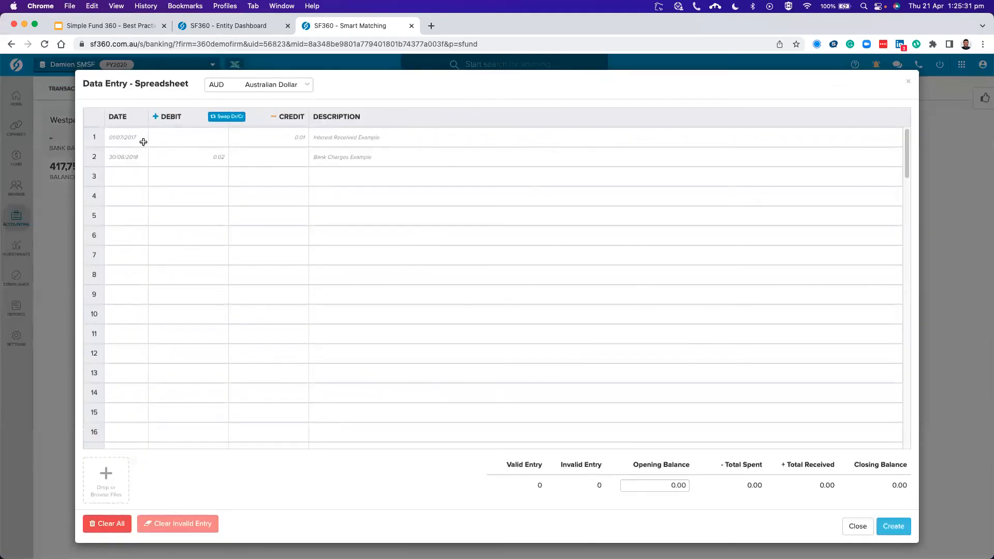
click(318, 296)
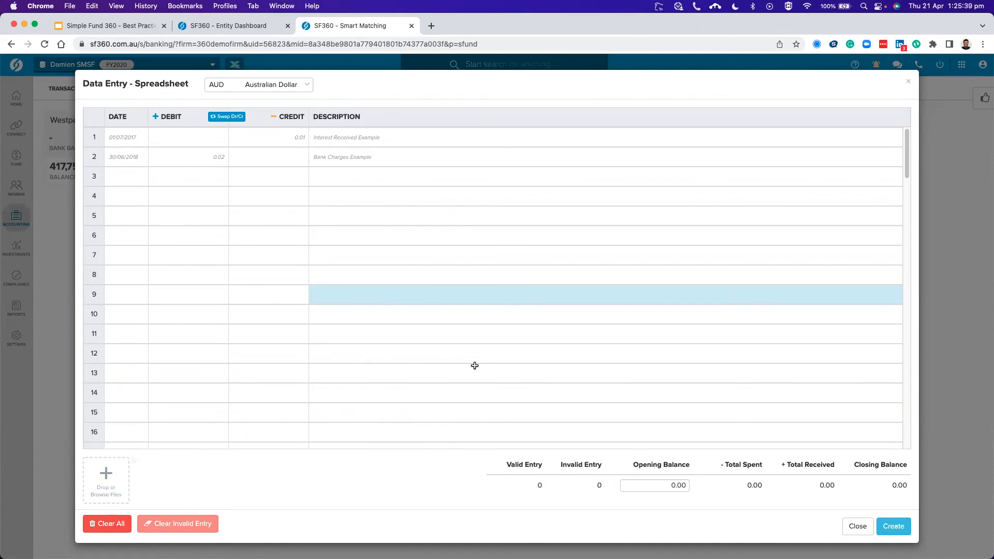
Step: Switch to Excel and enlarge the Professional_Training_Fast_Data_Entry workbook window
key(super+Tab)
click(362, 123)
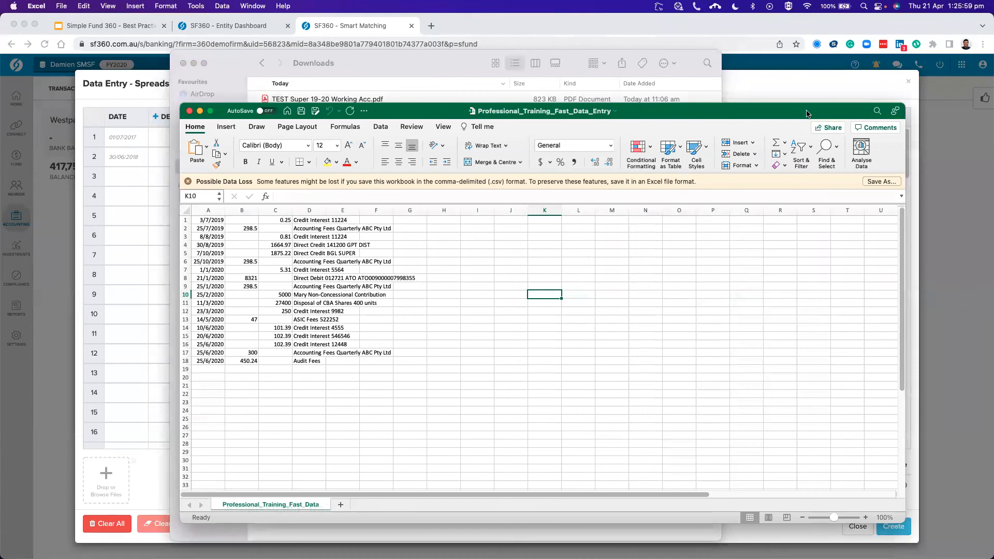
double_click(806, 114)
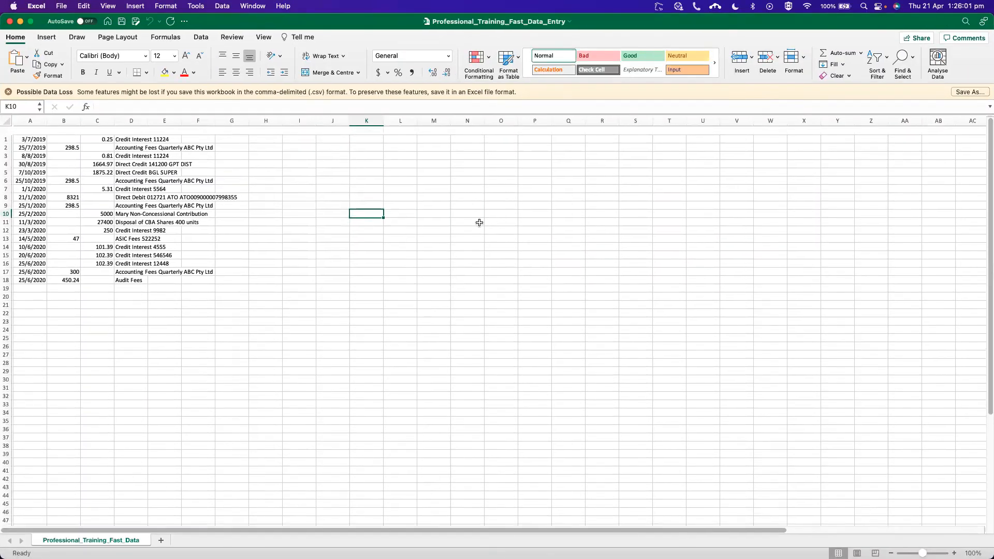
drag(31, 131, 208, 292)
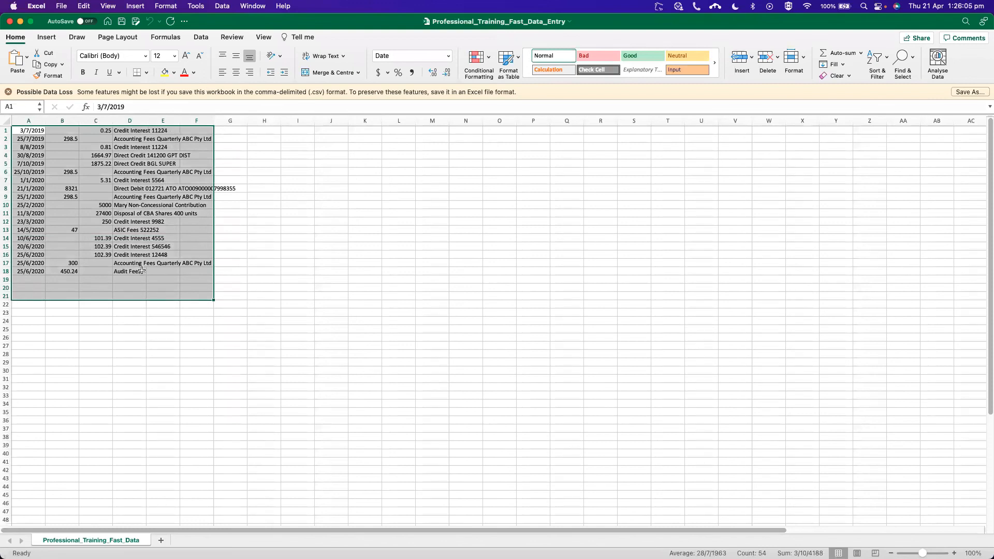
click(34, 130)
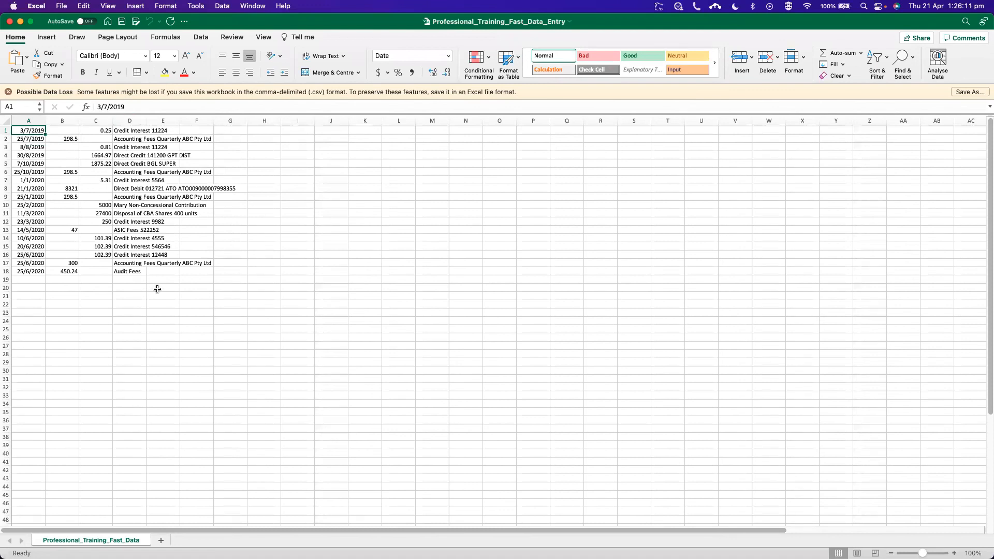
click(214, 287)
click(135, 236)
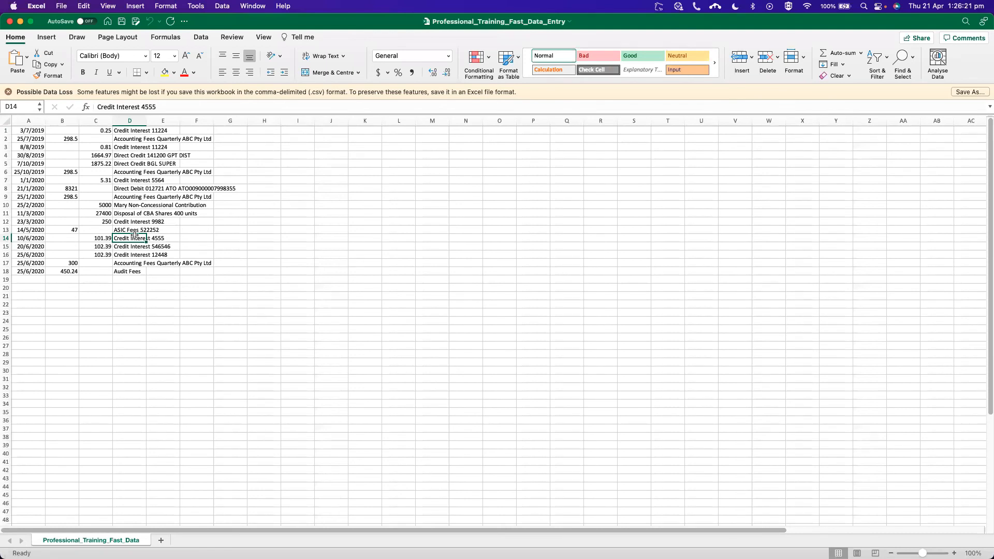
click(119, 208)
key(super+a)
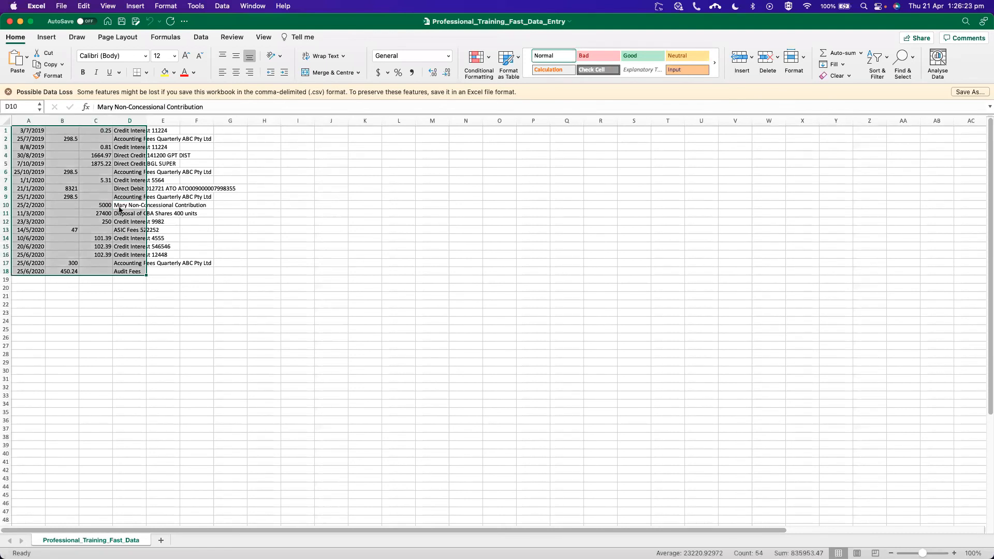
key(super+c)
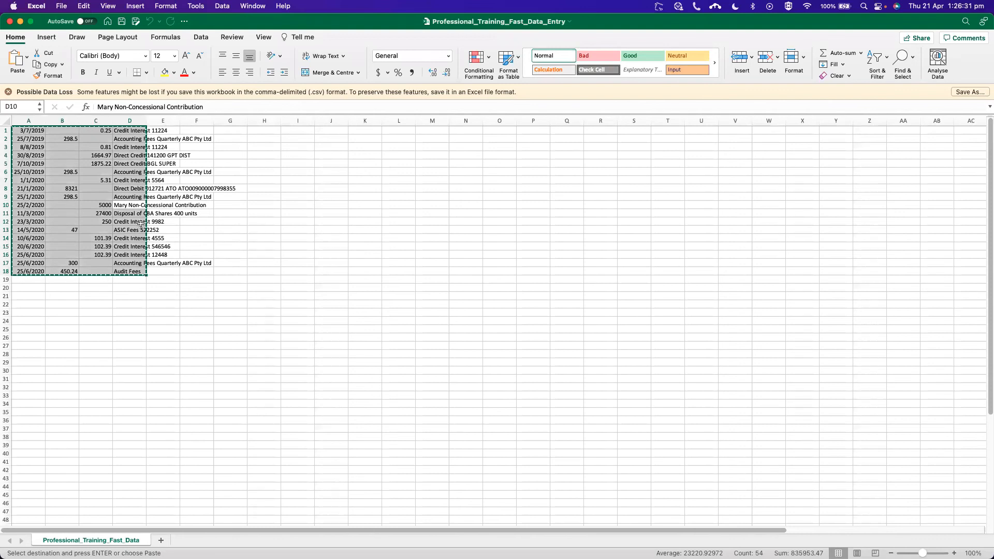
key(Escape)
Step: Copy the whole transaction table, rows 1 to 18 of columns A to D
key(super+a)
click(141, 223)
key(super+a)
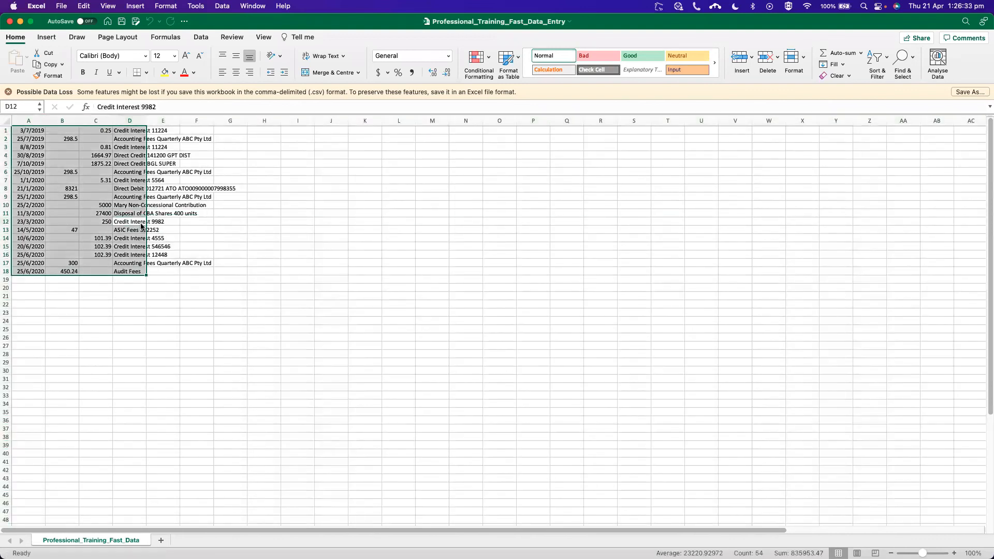
key(super+c)
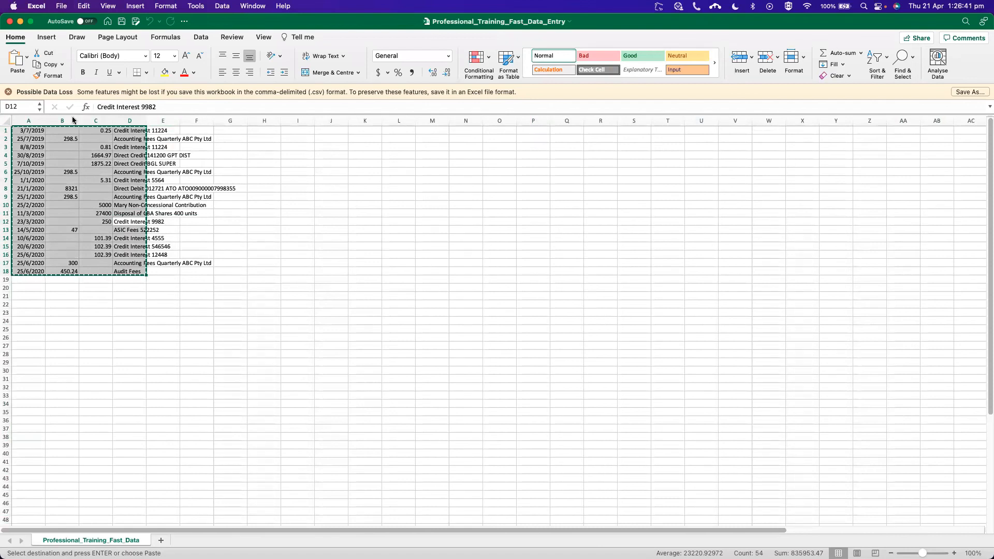
Step: Return to the ANZ V2 Plus Account data entry spreadsheet, paste the copied transactions from the first row's date cell and review them
click(20, 21)
click(129, 137)
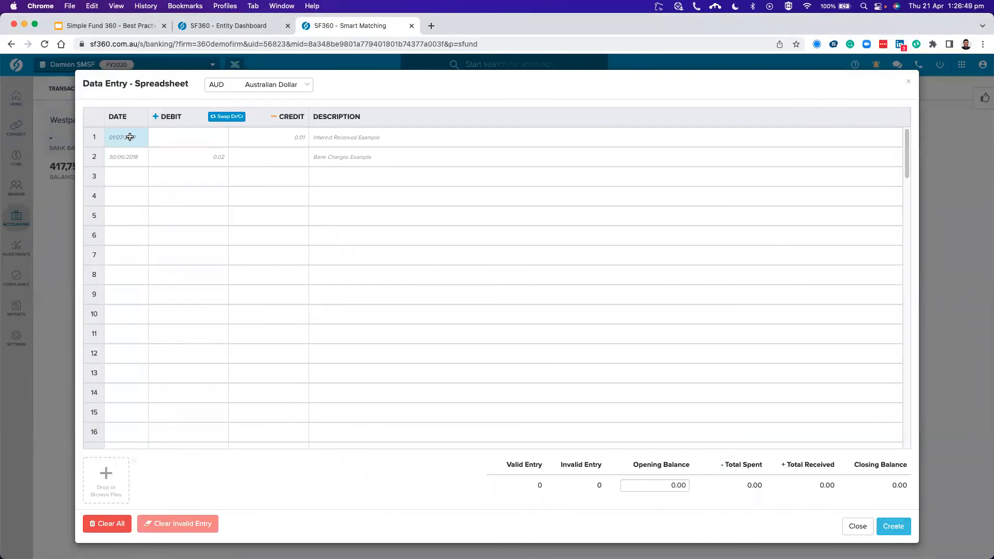
key(super+v)
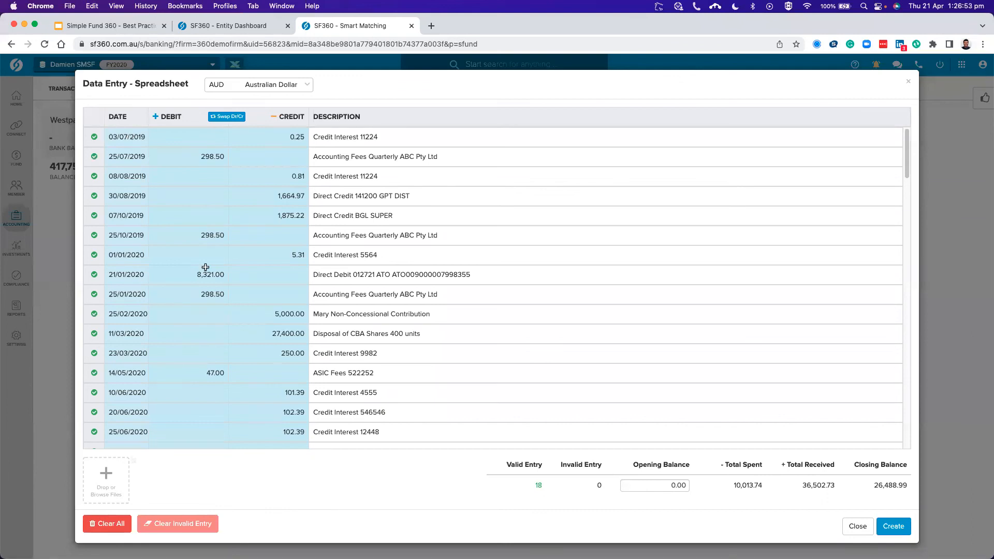
scroll(204, 268, down, 5)
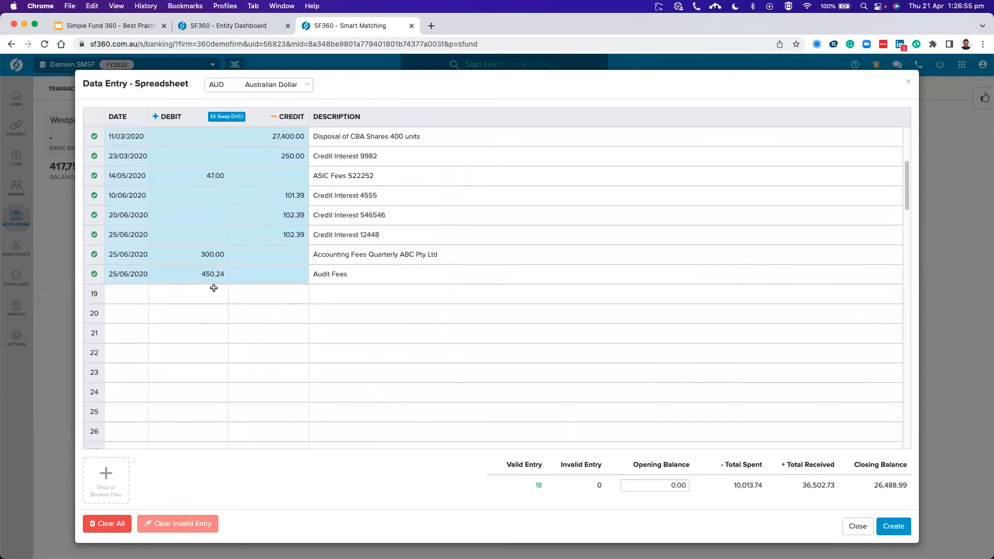
scroll(213, 288, up, 2)
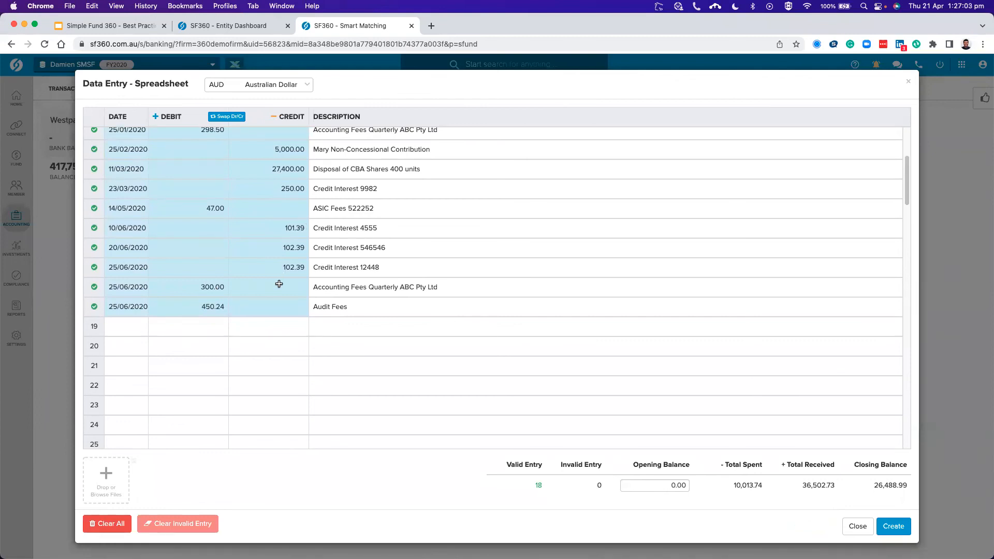
scroll(279, 284, up, 6)
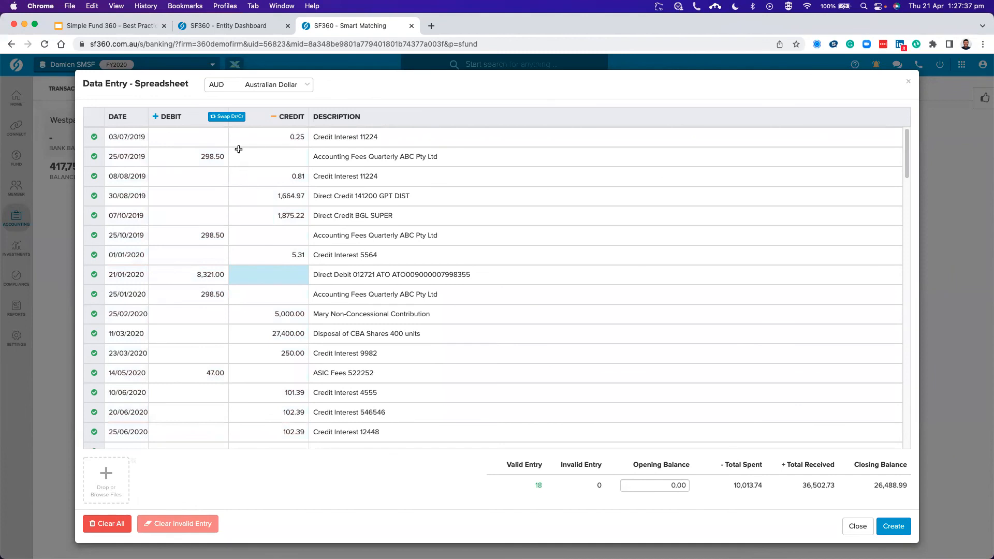
Step: Swap the debit and credit amounts of all pasted entries, and reverse the swap
click(226, 118)
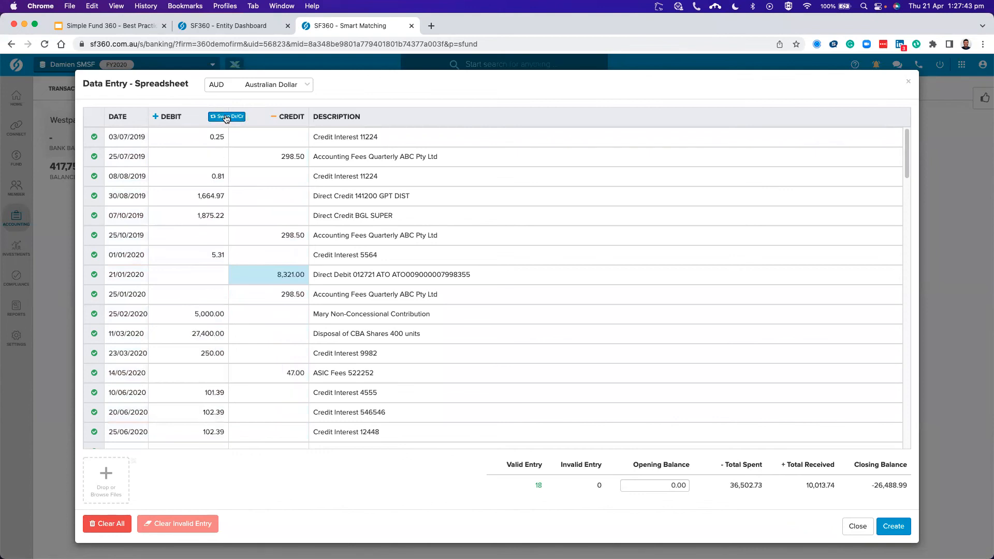
click(226, 118)
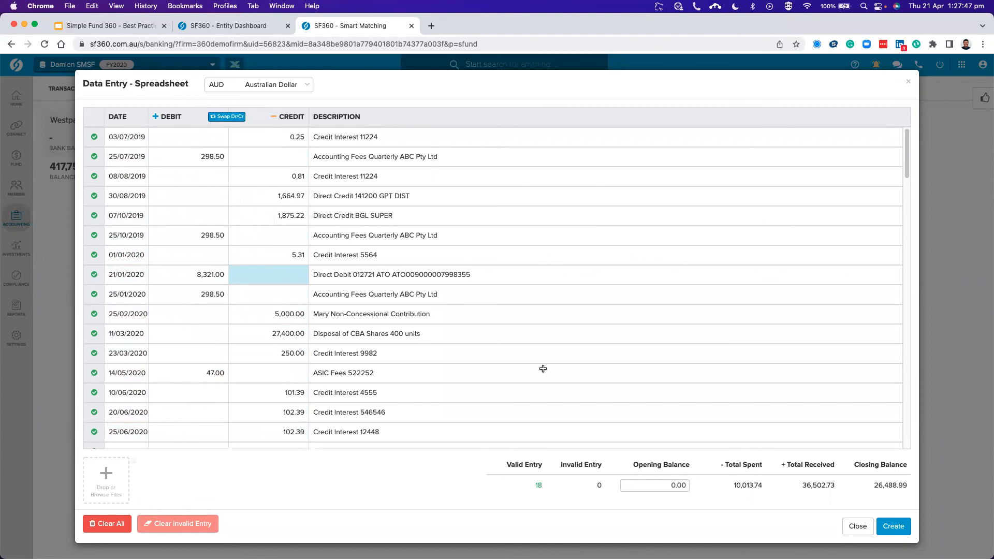
click(493, 368)
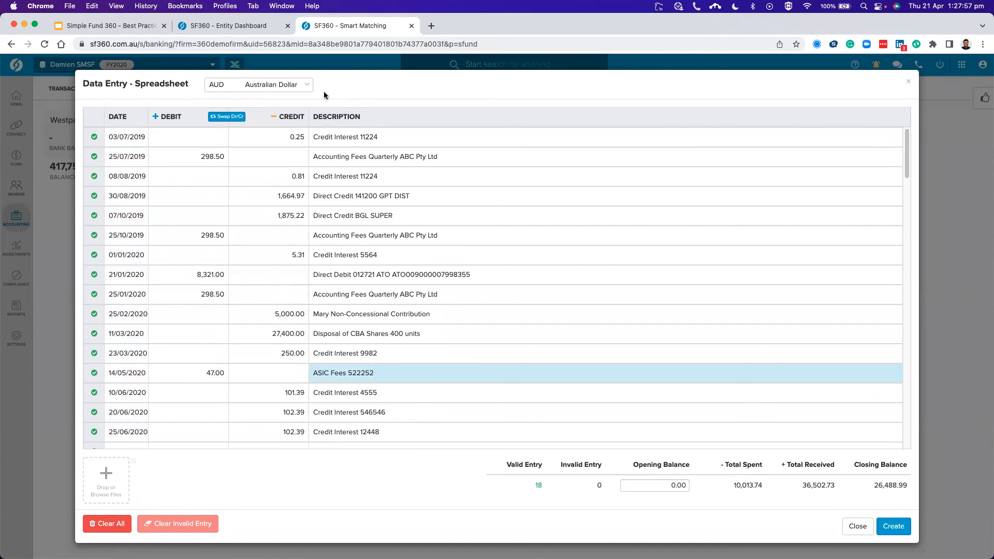
Step: Set the entry currency to US Dollar, check the first row's exchange rate, and set the currency back to Australian Dollar
click(308, 91)
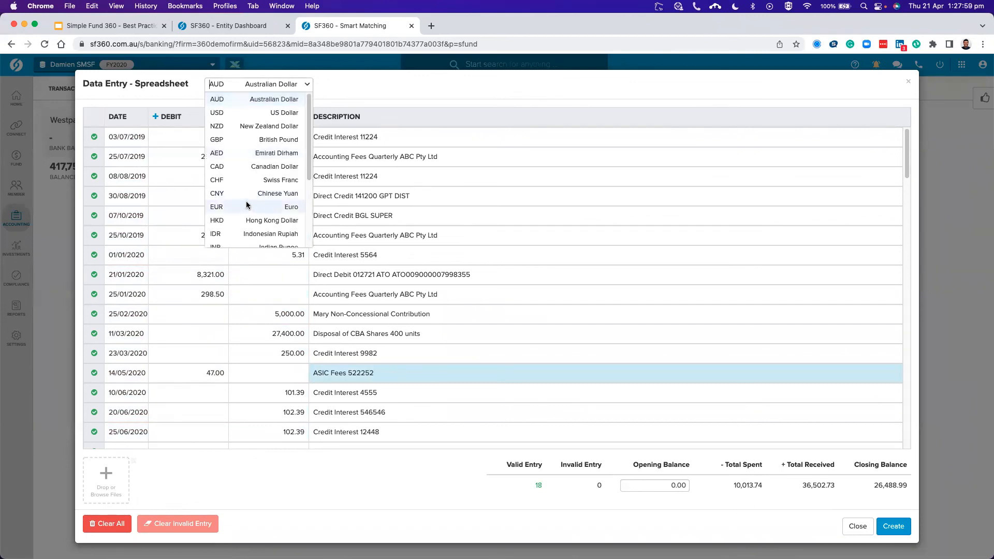
scroll(250, 211, down, 3)
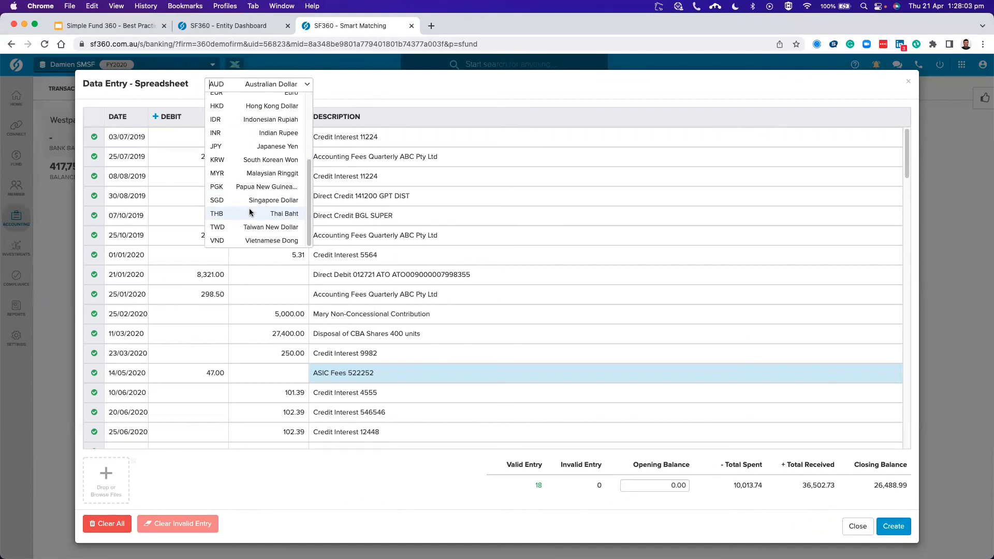
scroll(250, 211, up, 5)
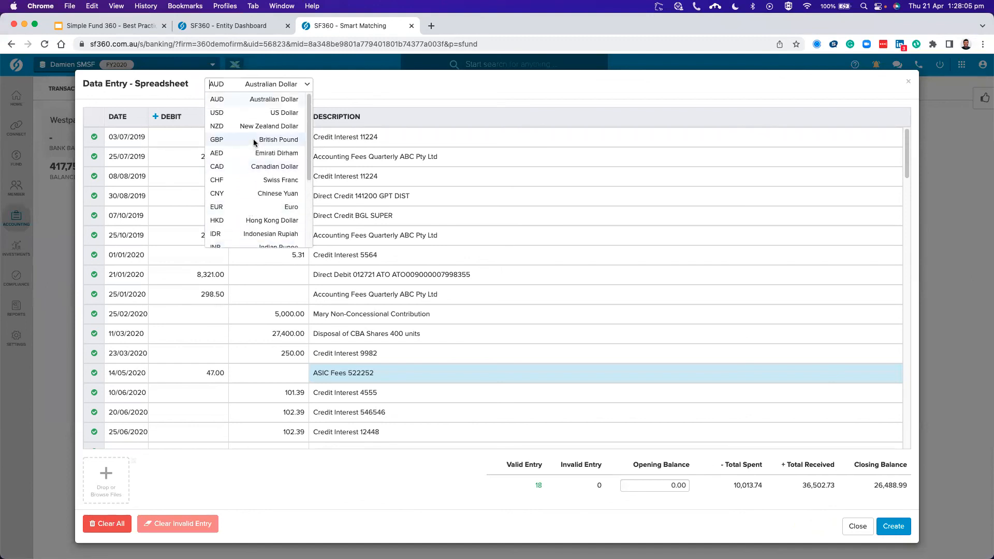
click(272, 115)
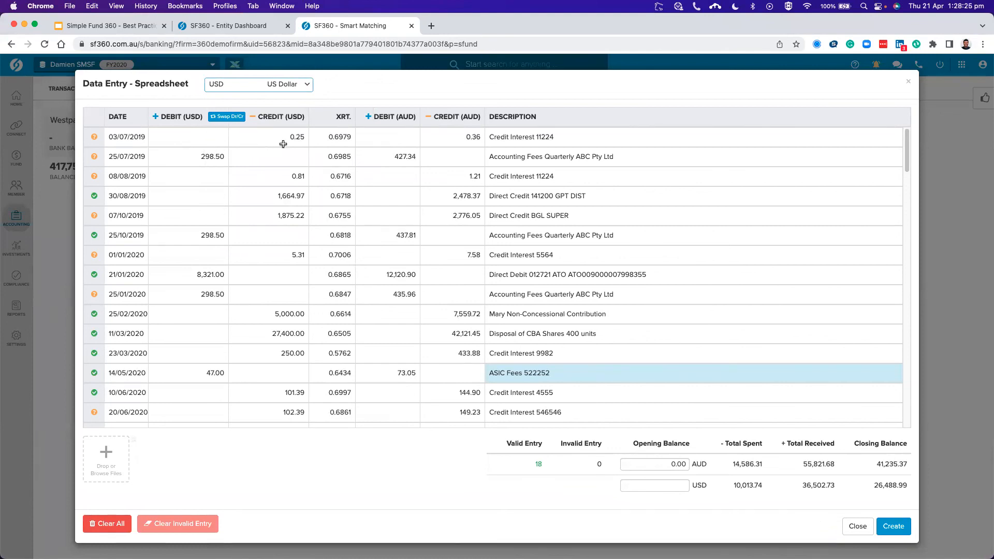
click(343, 138)
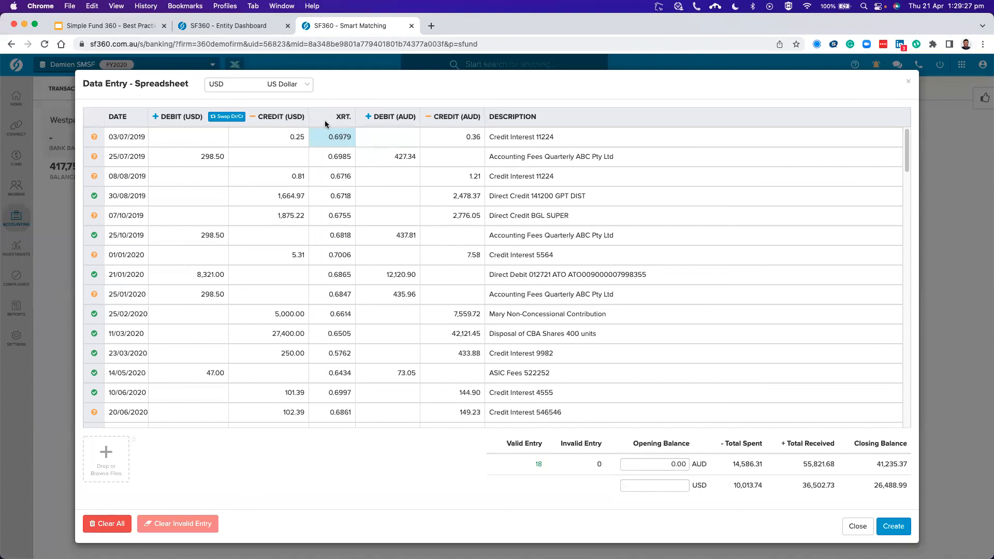
click(293, 86)
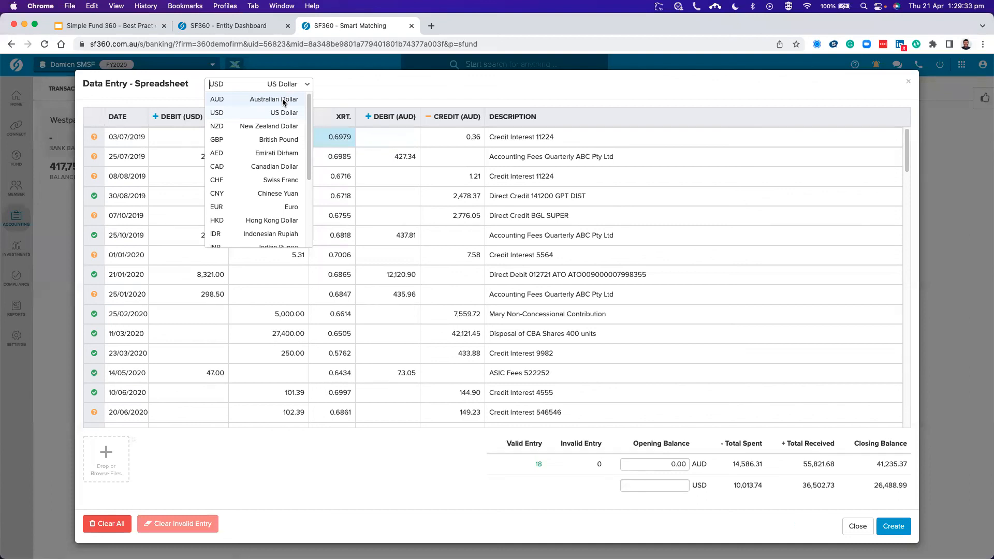
click(284, 100)
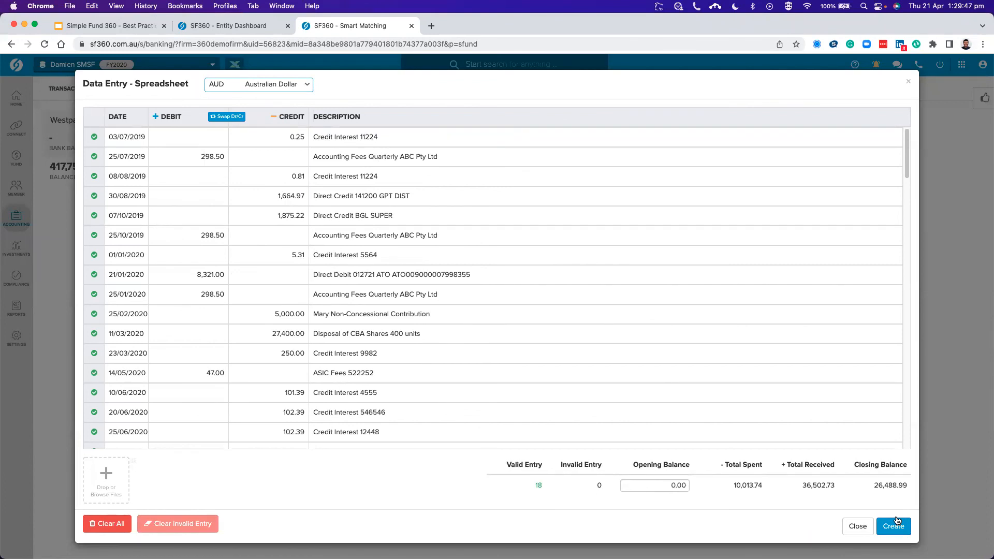
Step: Close and reopen the data entry spreadsheet, and create the pasted transactions for the ANZ V2 Plus Account
click(856, 526)
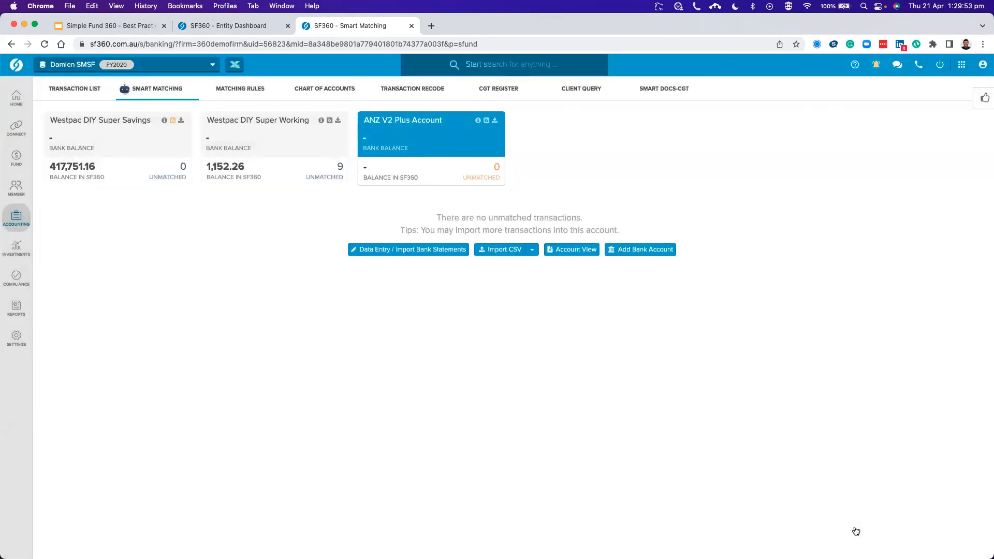
click(402, 251)
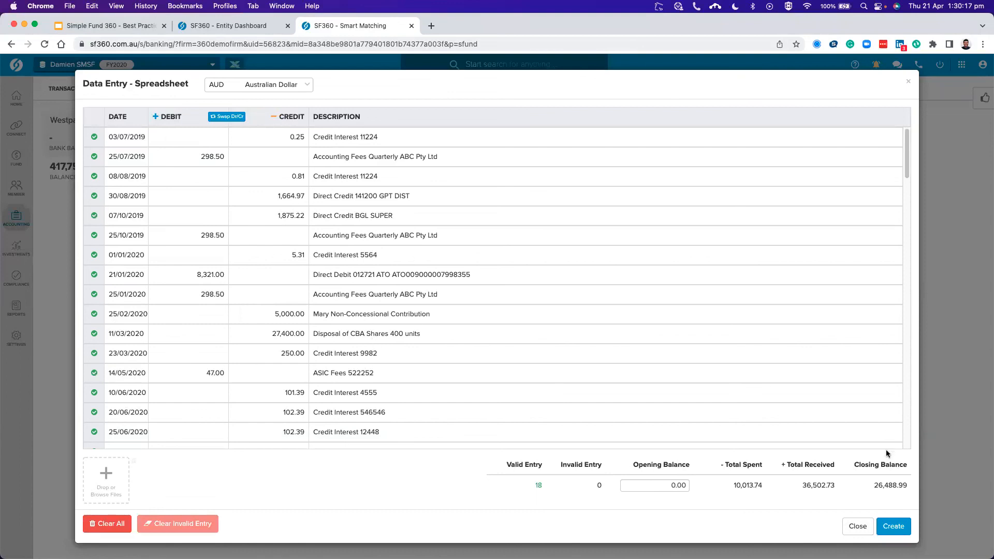
click(894, 527)
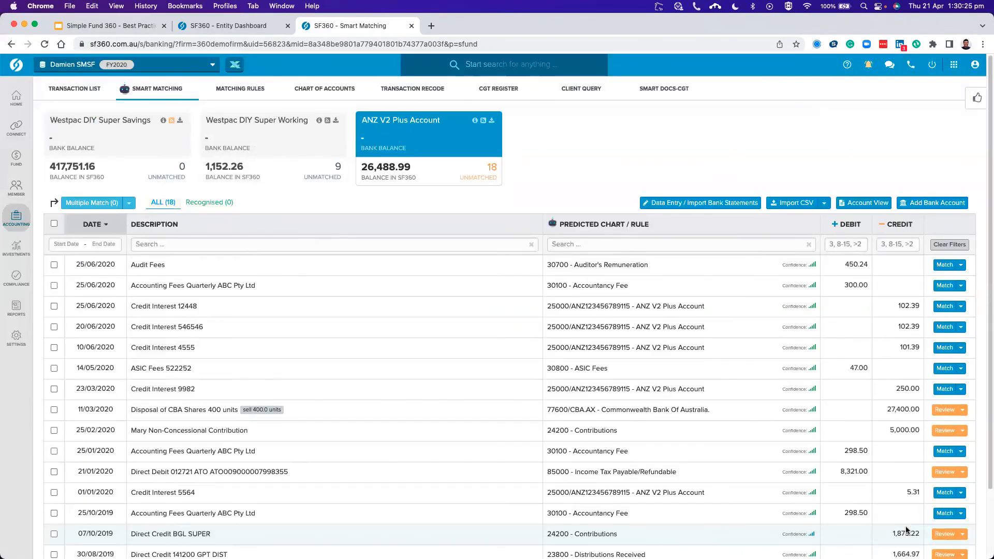
Step: Switch to the Google Slides deck, present it from the Live Demonstration slide and advance to the following slide
click(136, 26)
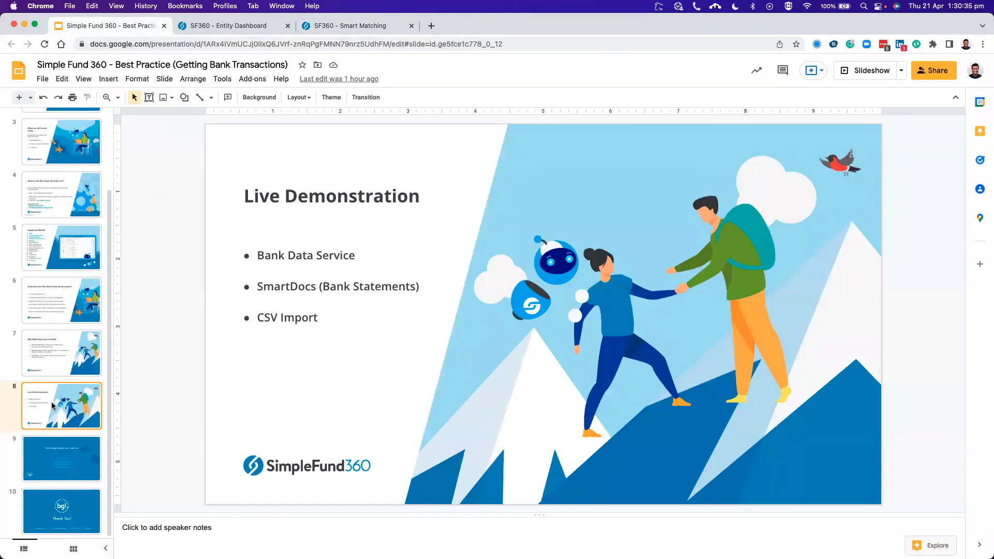
click(870, 78)
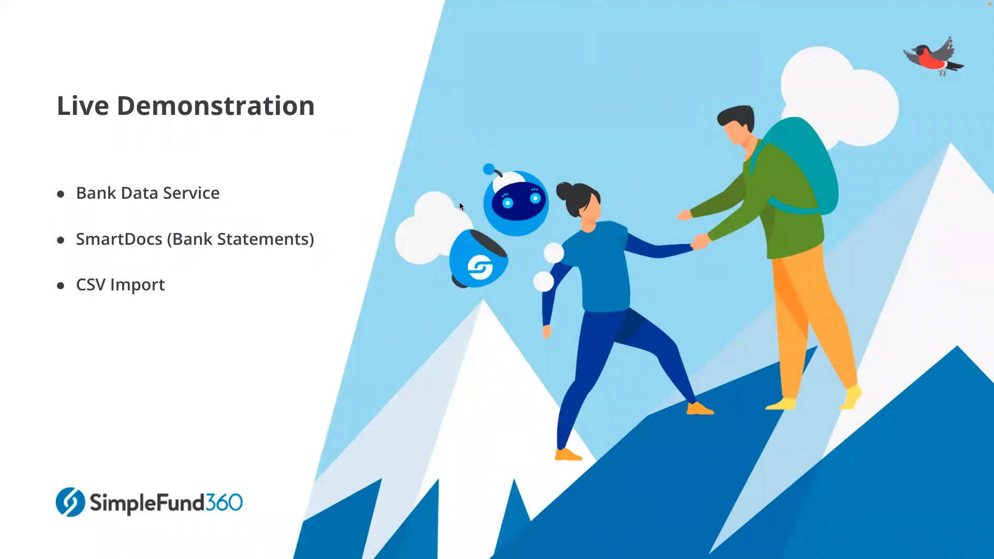
key(Right)
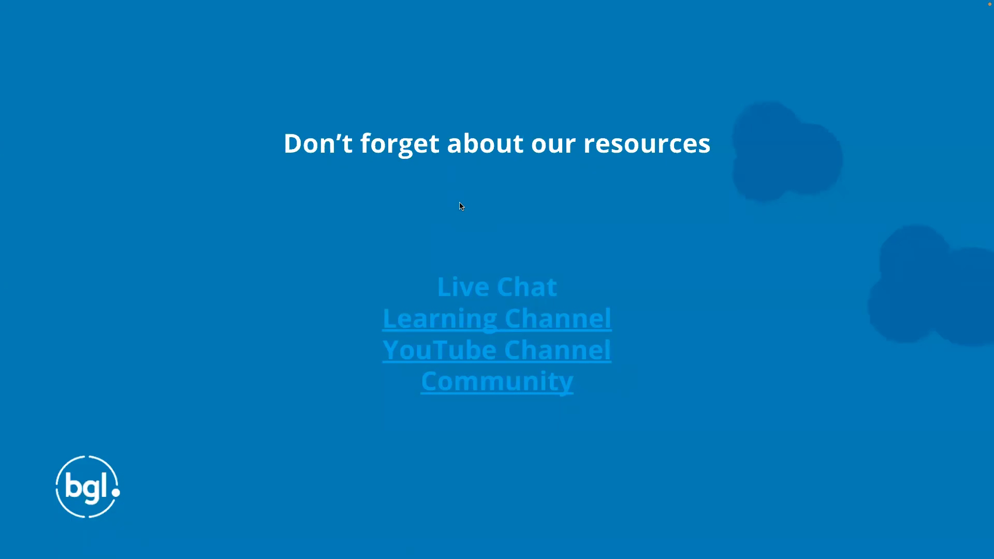